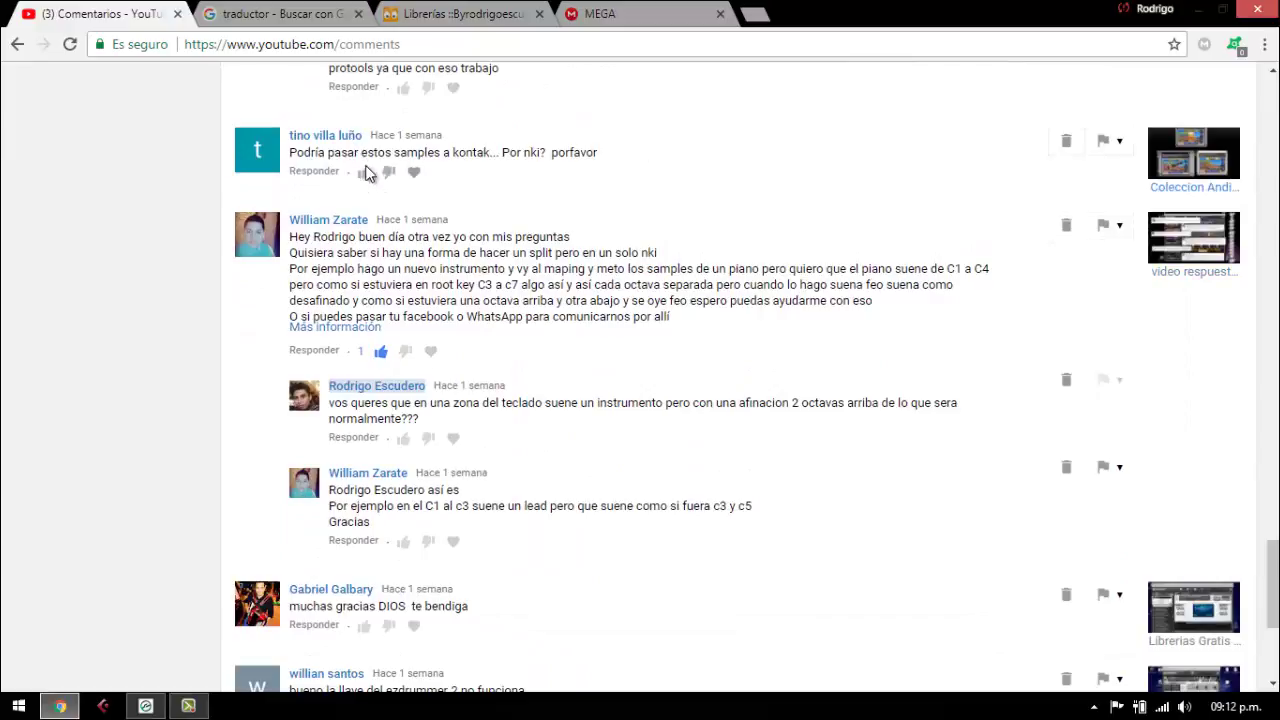
# Step: Like the comment asking for the samples in Kontakt NKI format and minimize the browser
pyautogui.click(366, 173)
pyautogui.click(1220, 9)
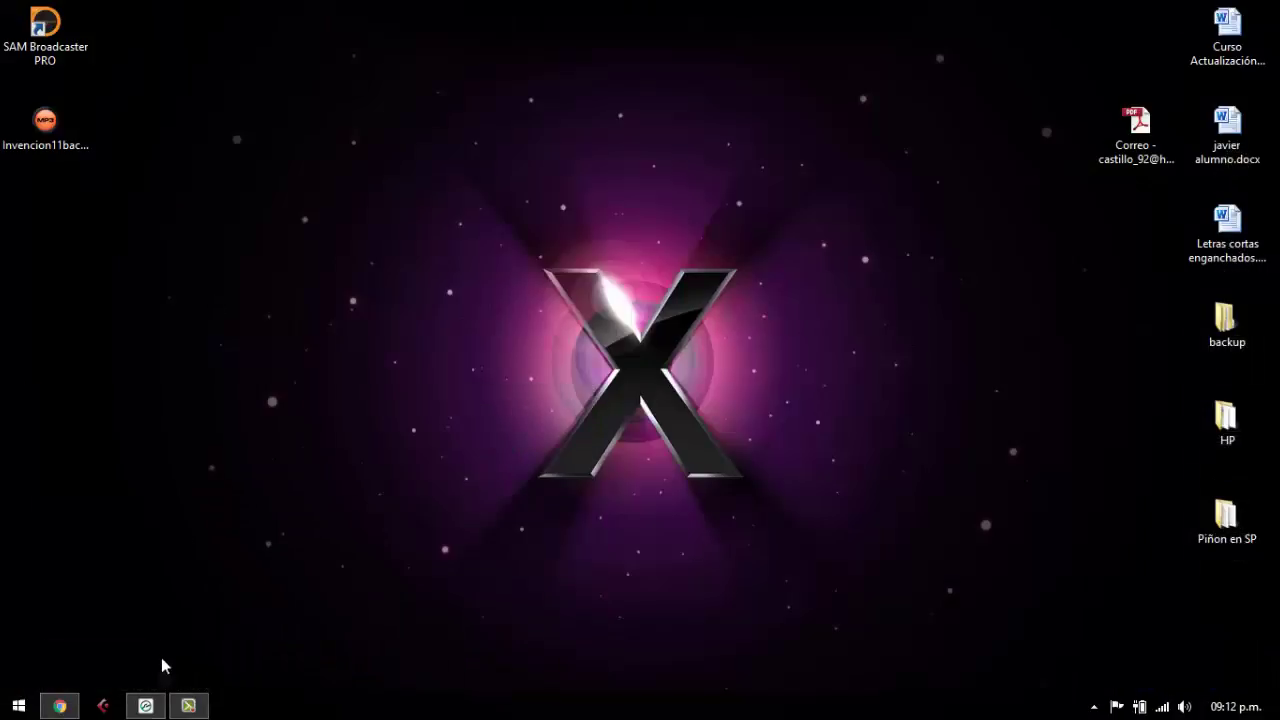
# Step: Switch to Kontakt and load the recently used instrument Trombone-Korg N364.nki
pyautogui.click(145, 705)
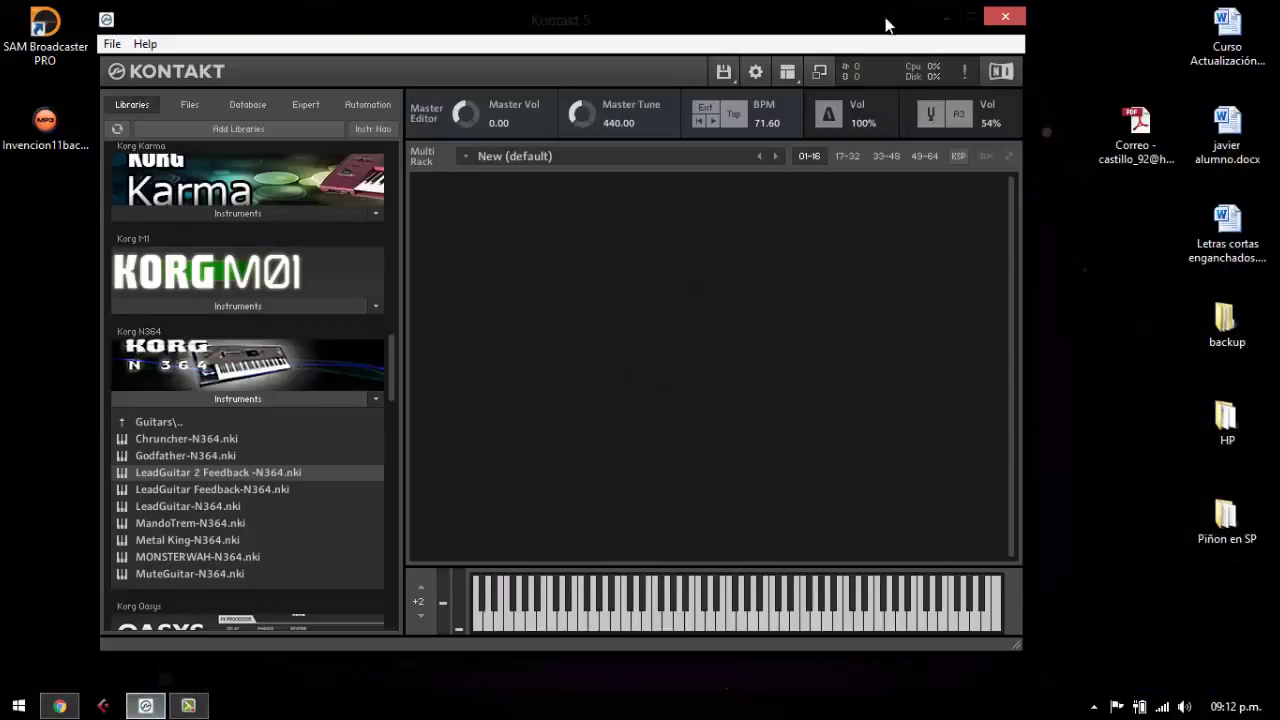
pyautogui.click(723, 68)
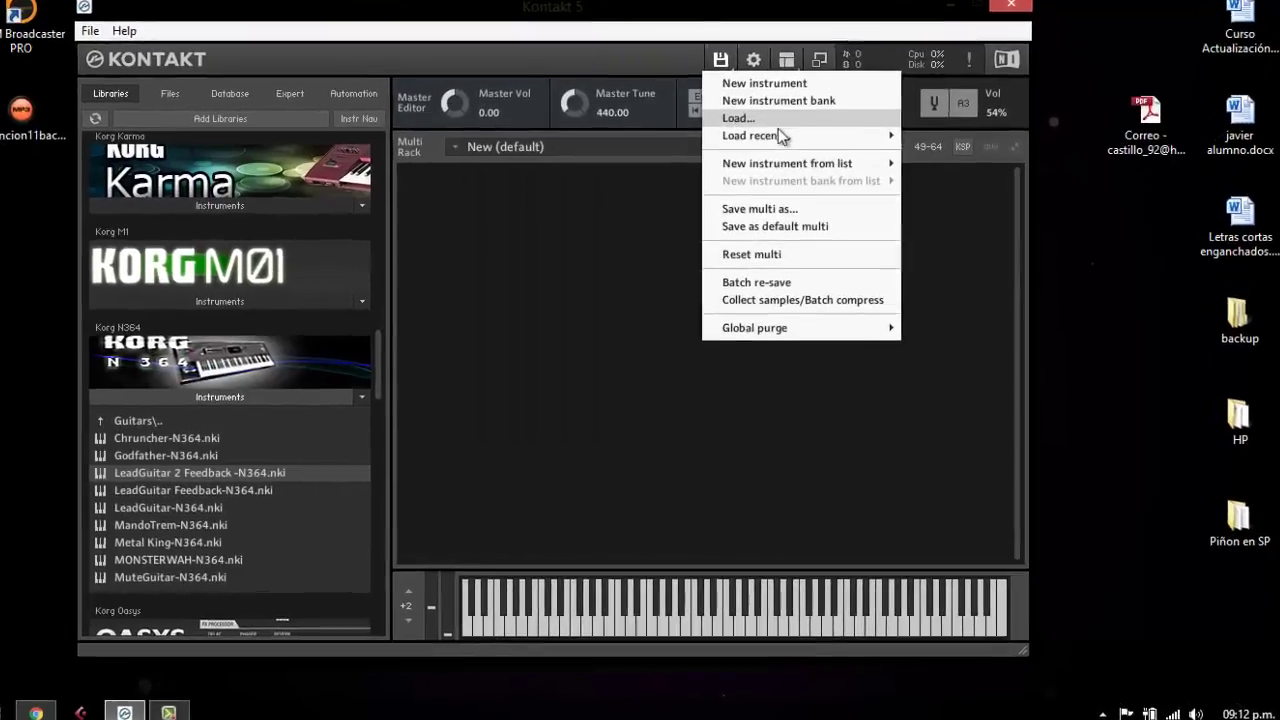
pyautogui.moveTo(770, 145)
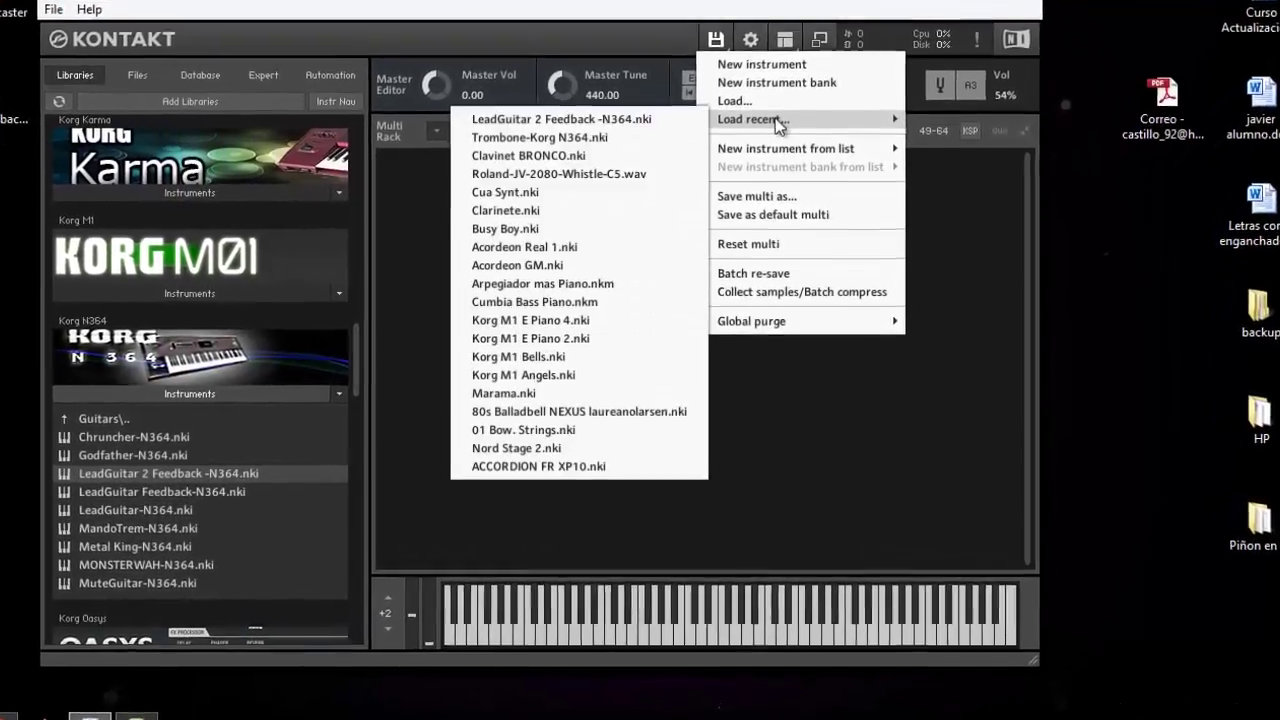
pyautogui.click(690, 163)
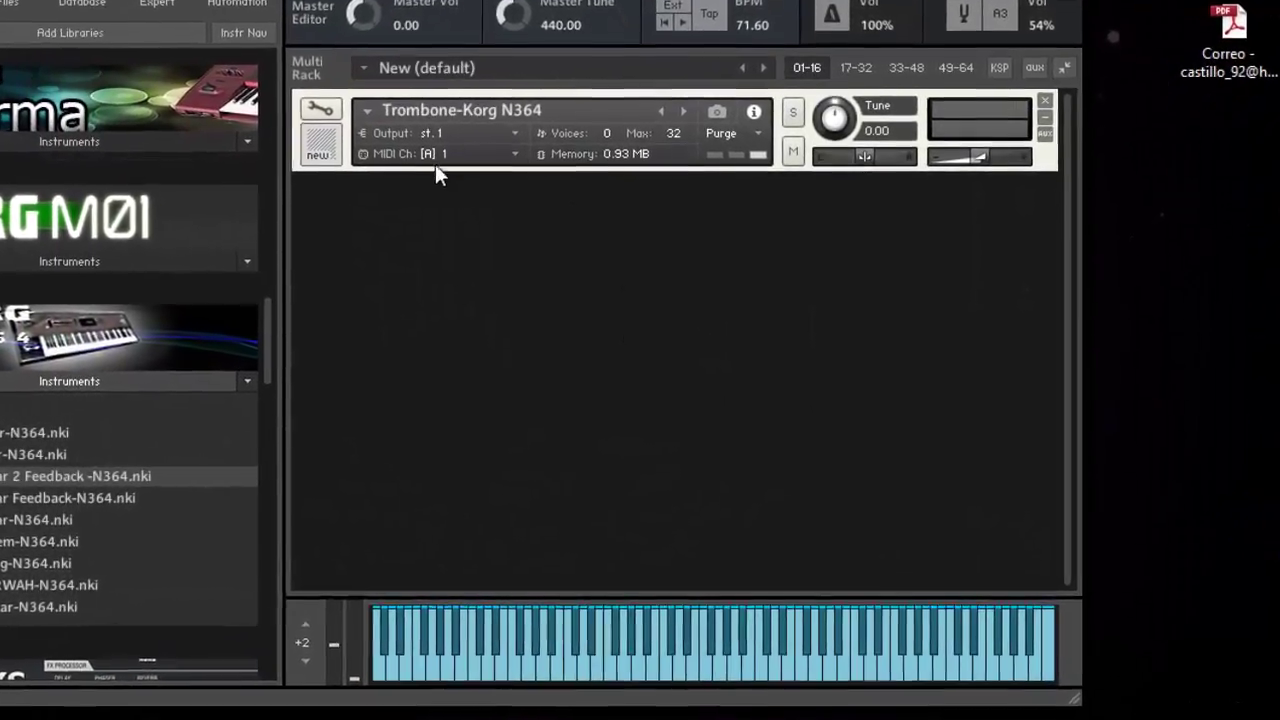
# Step: Open the trombone instrument's Mapping Editor and trim the Trombone 048 zone's key range to A0–D2
pyautogui.click(363, 133)
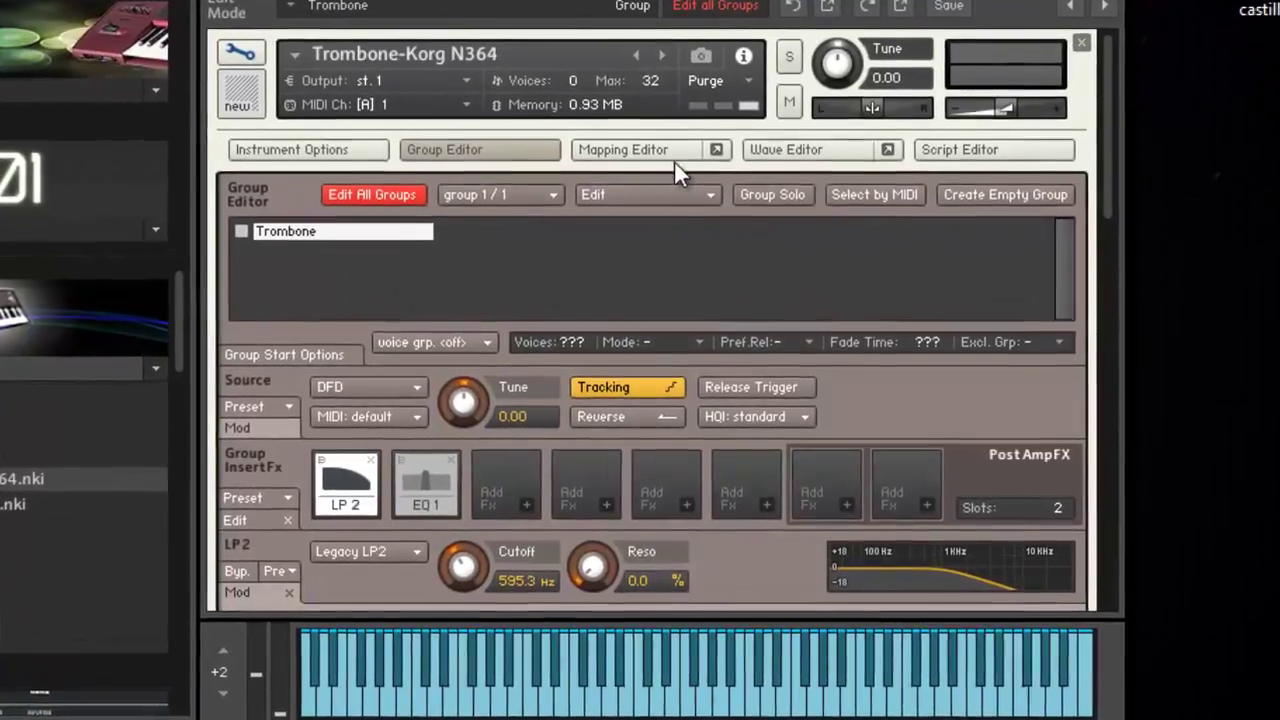
pyautogui.click(675, 172)
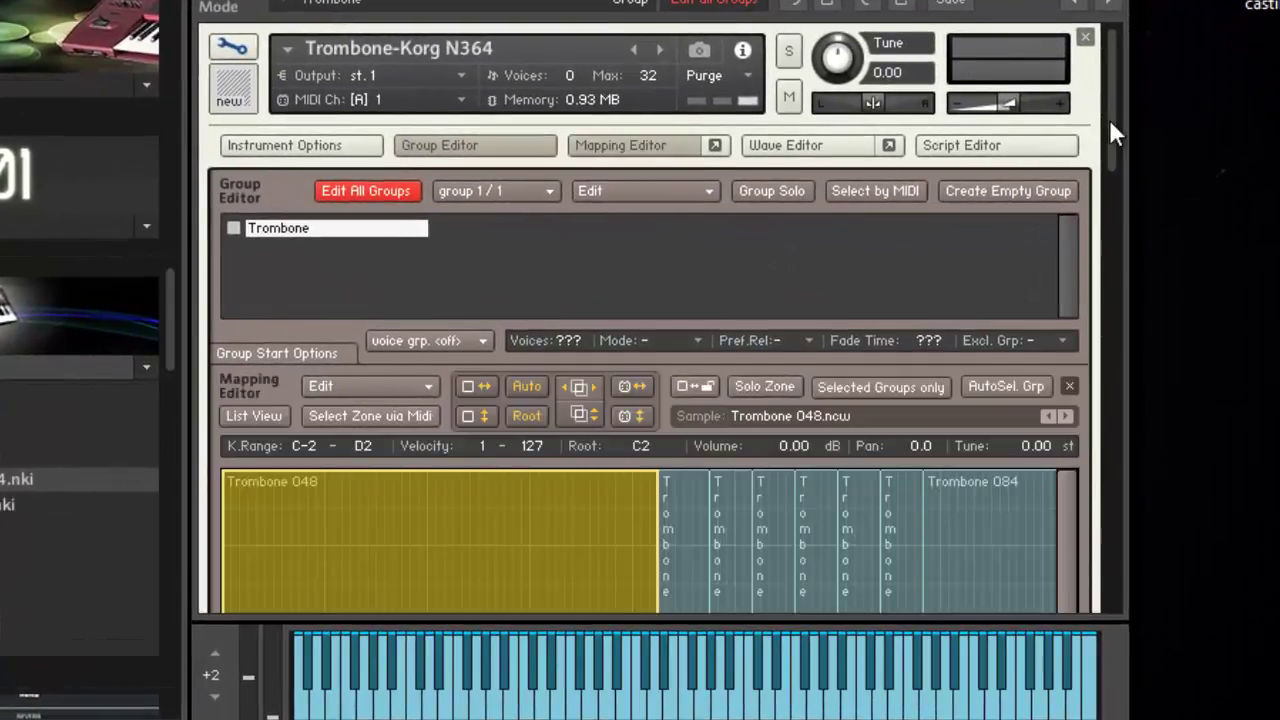
pyautogui.moveTo(1109, 120); pyautogui.dragTo(1131, 203)
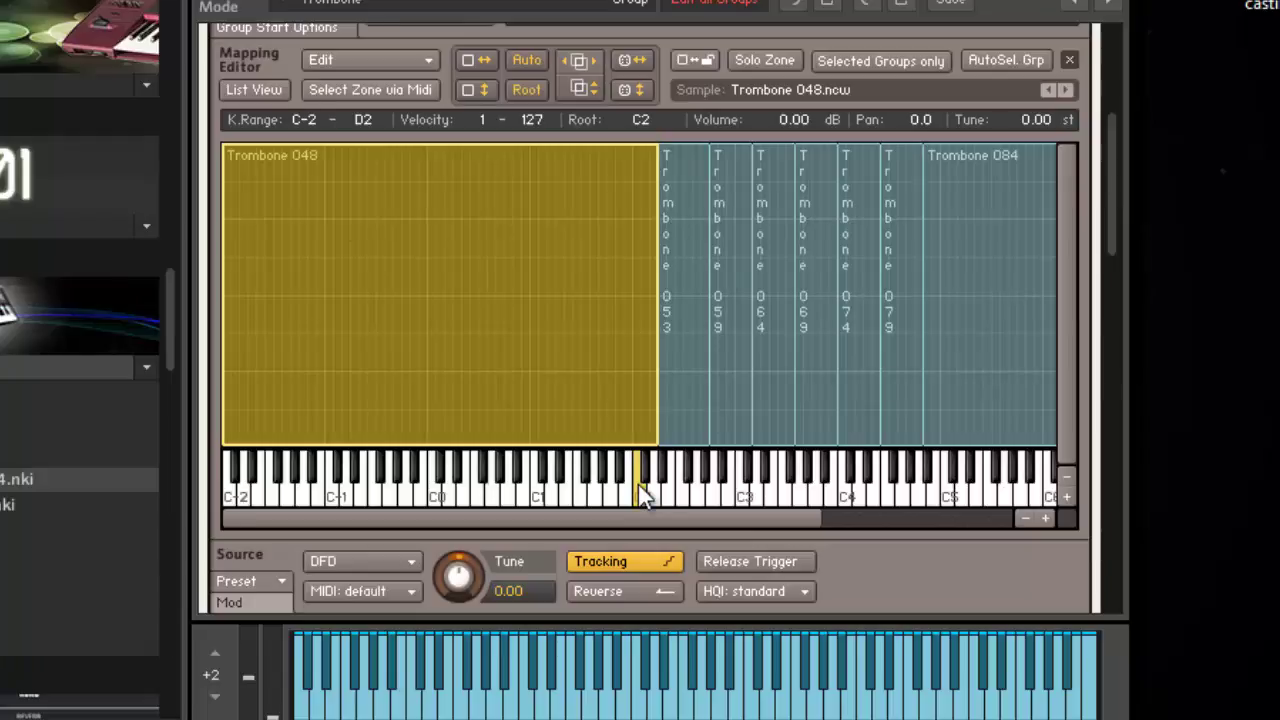
pyautogui.moveTo(227, 310); pyautogui.dragTo(512, 298)
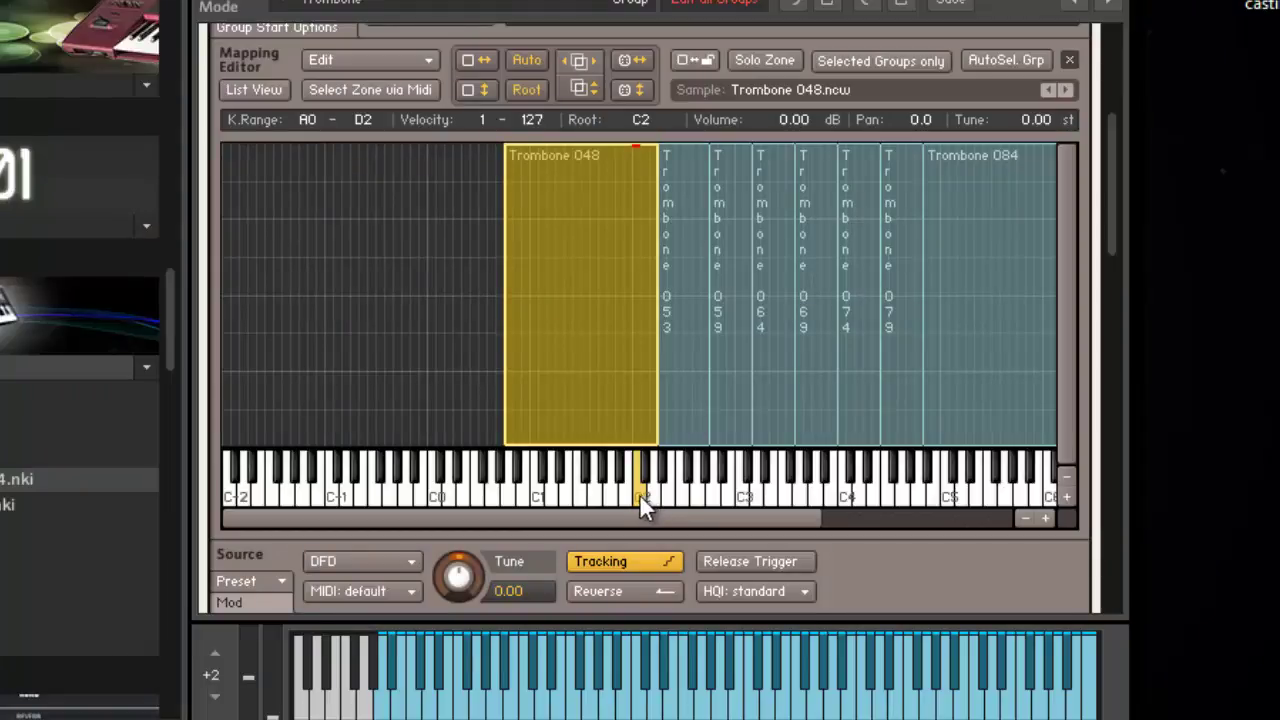
# Step: Try root keys C0, C-1 and C1 on the Trombone 048 zone, and restore its root to C2
pyautogui.moveTo(639, 494); pyautogui.dragTo(434, 495)
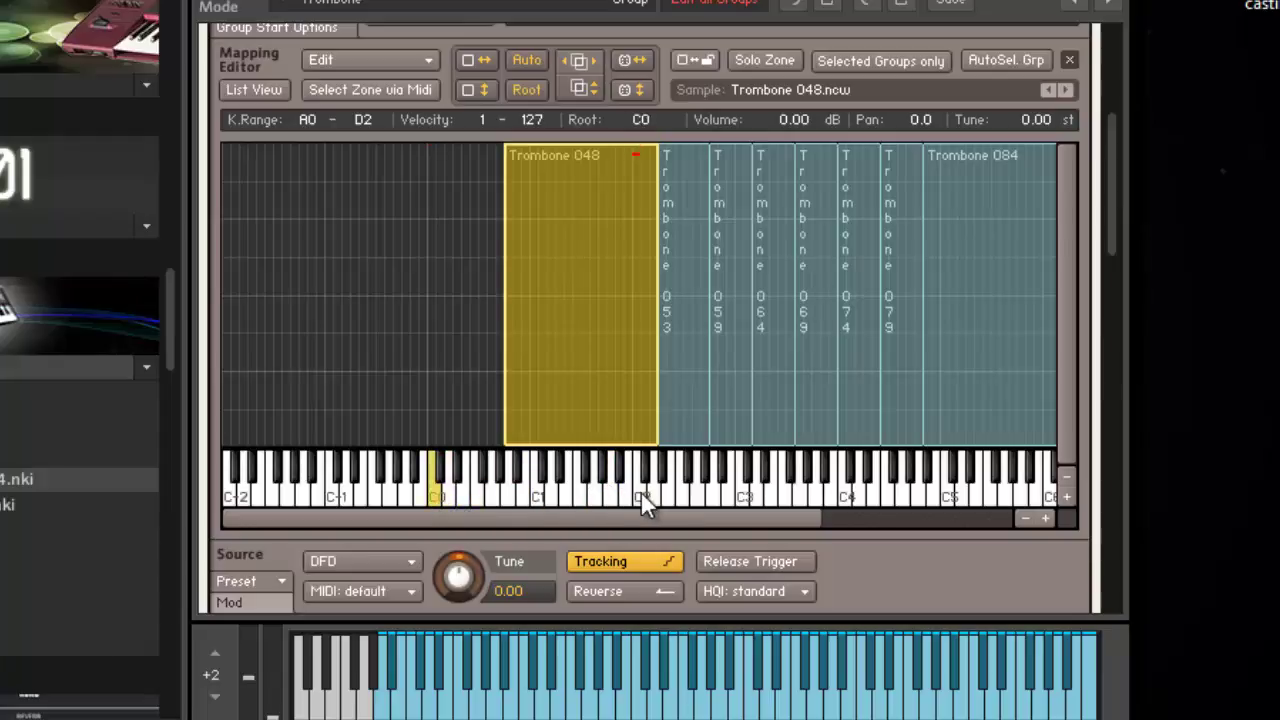
pyautogui.moveTo(436, 492); pyautogui.dragTo(333, 491)
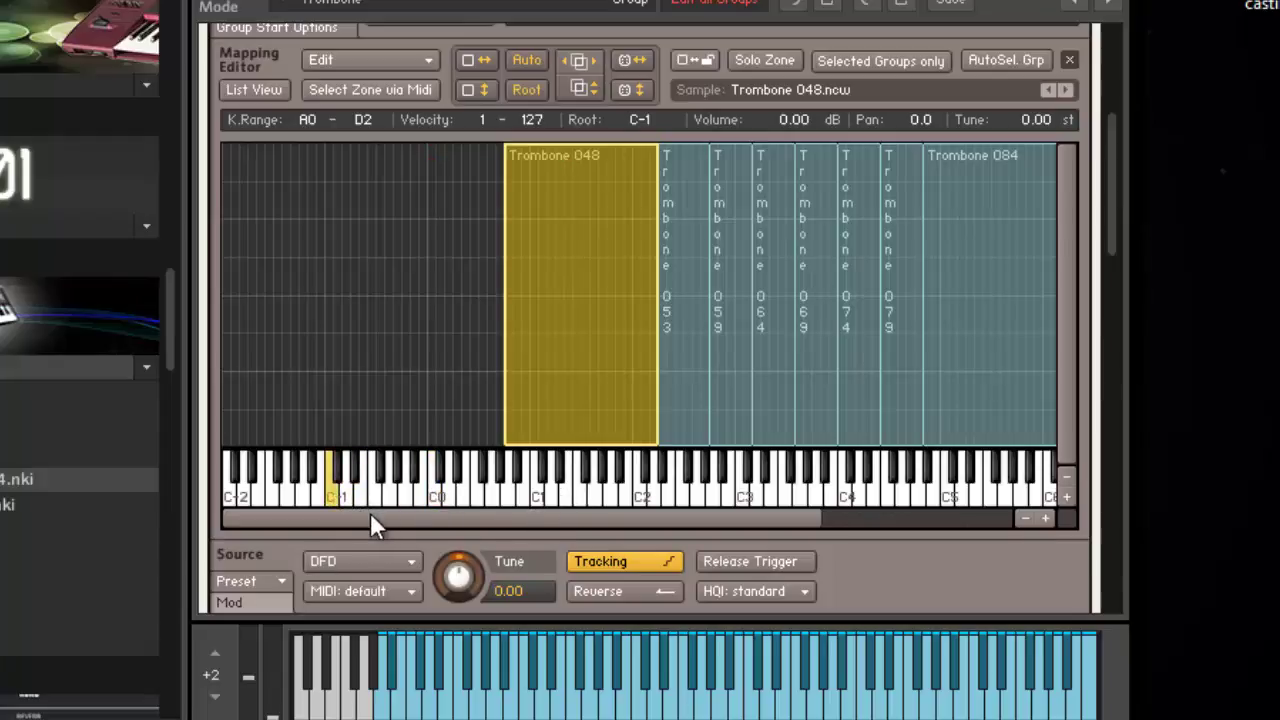
pyautogui.moveTo(331, 491); pyautogui.dragTo(540, 492)
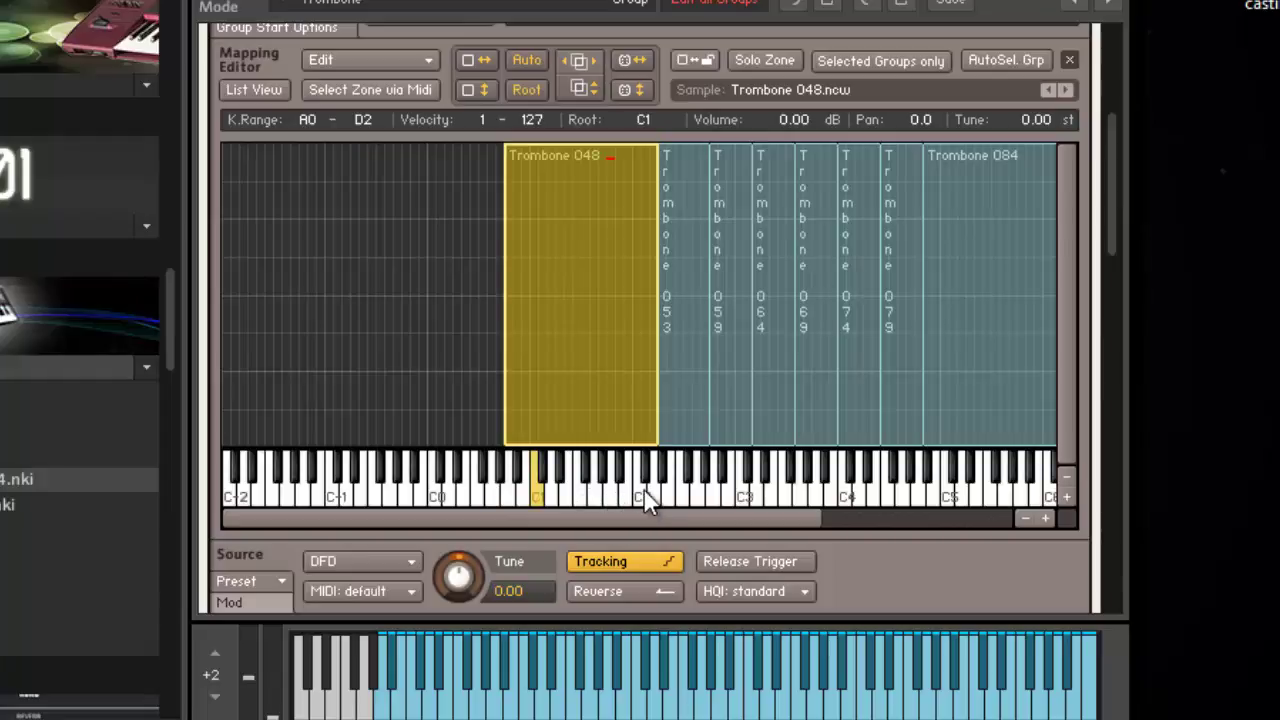
pyautogui.click(688, 492)
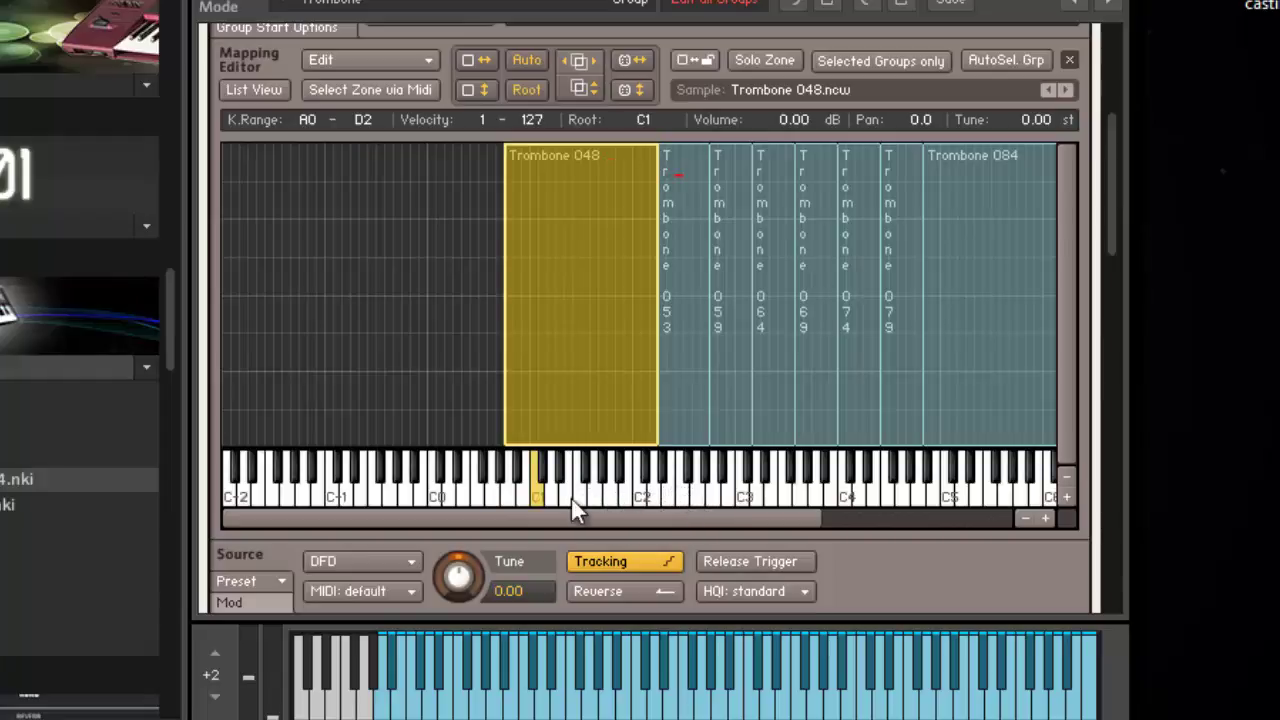
pyautogui.moveTo(538, 496); pyautogui.dragTo(645, 500)
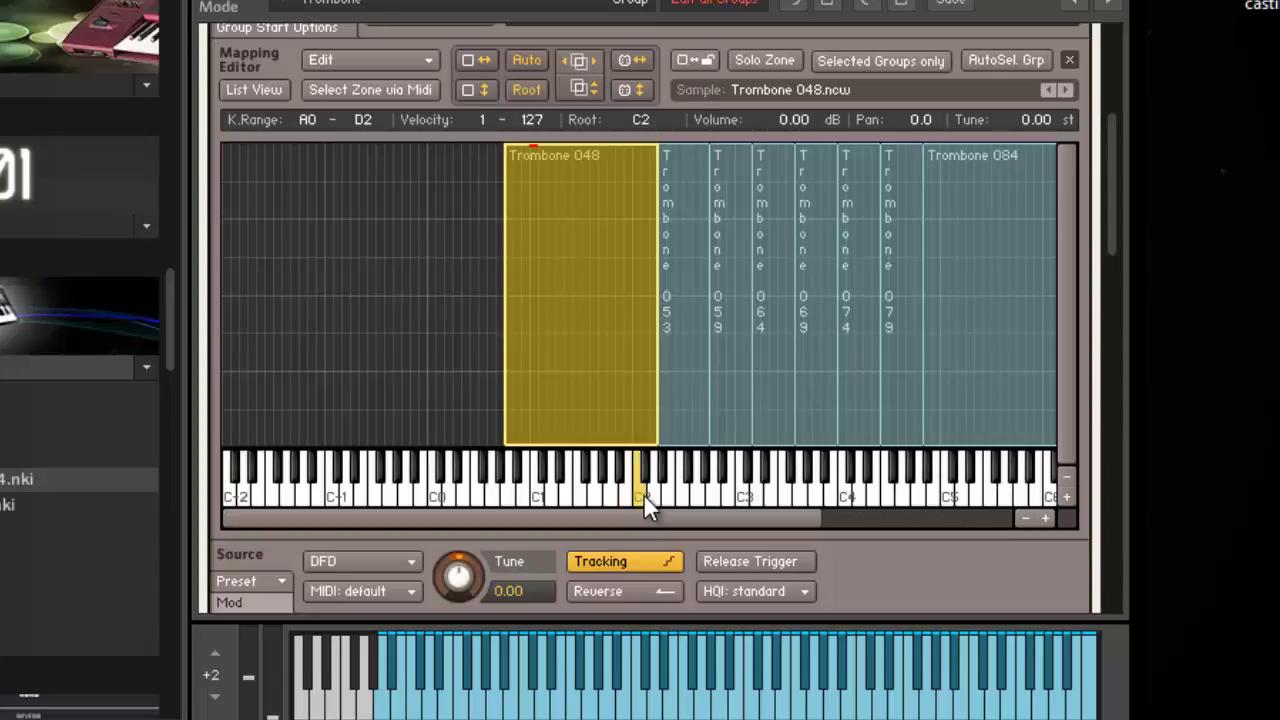
pyautogui.click(670, 495)
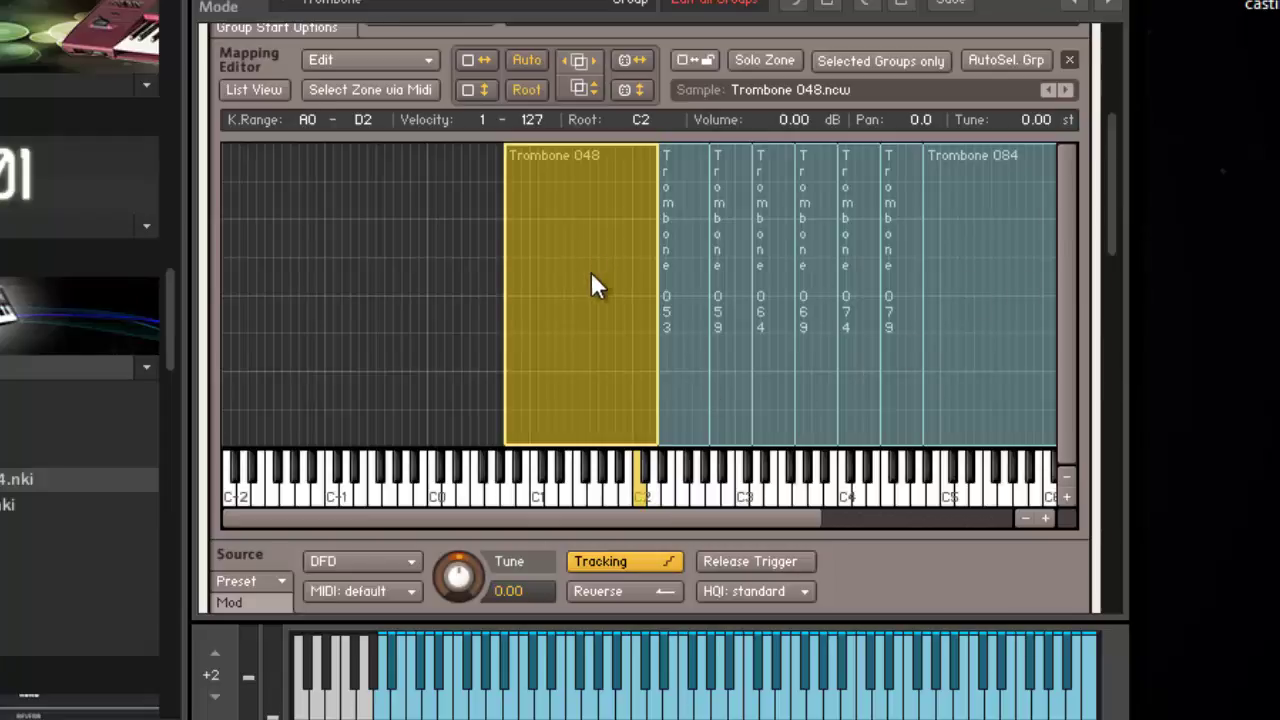
# Step: Select all the trombone zones and move them two octaves down the keyboard together with their root keys
pyautogui.moveTo(418, 305); pyautogui.dragTo(1011, 266)
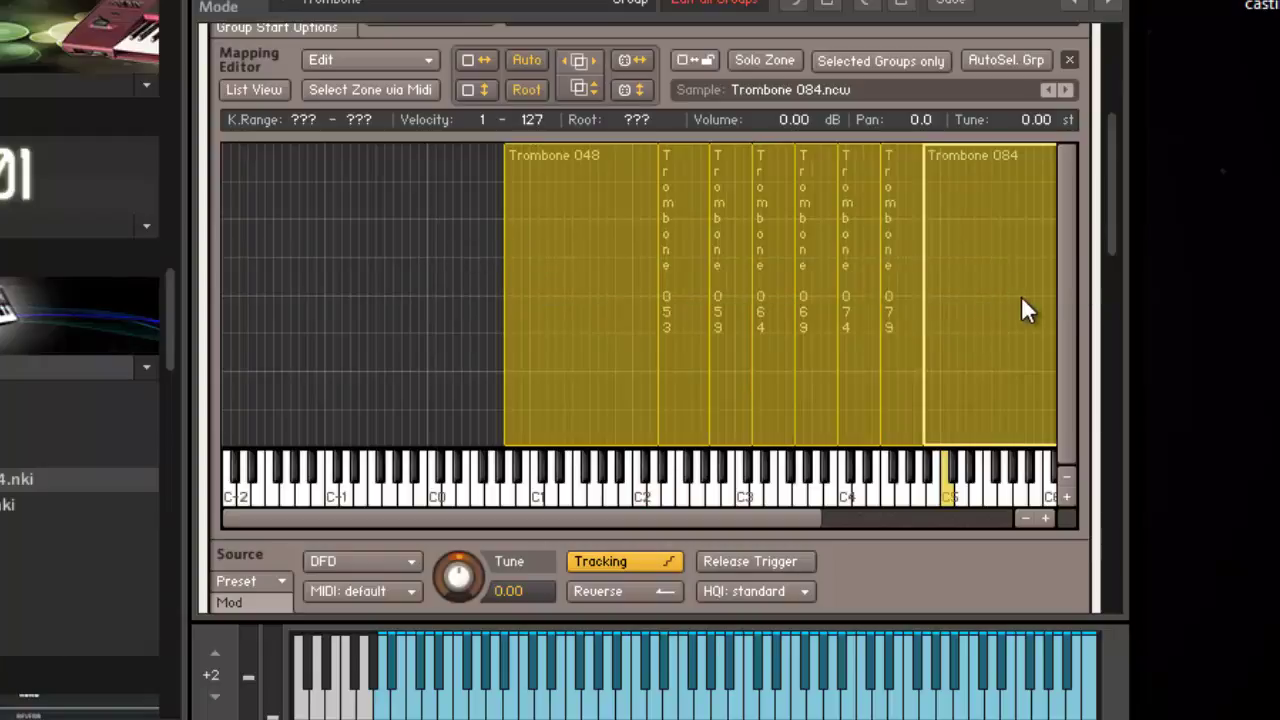
pyautogui.moveTo(991, 302); pyautogui.dragTo(1019, 310)
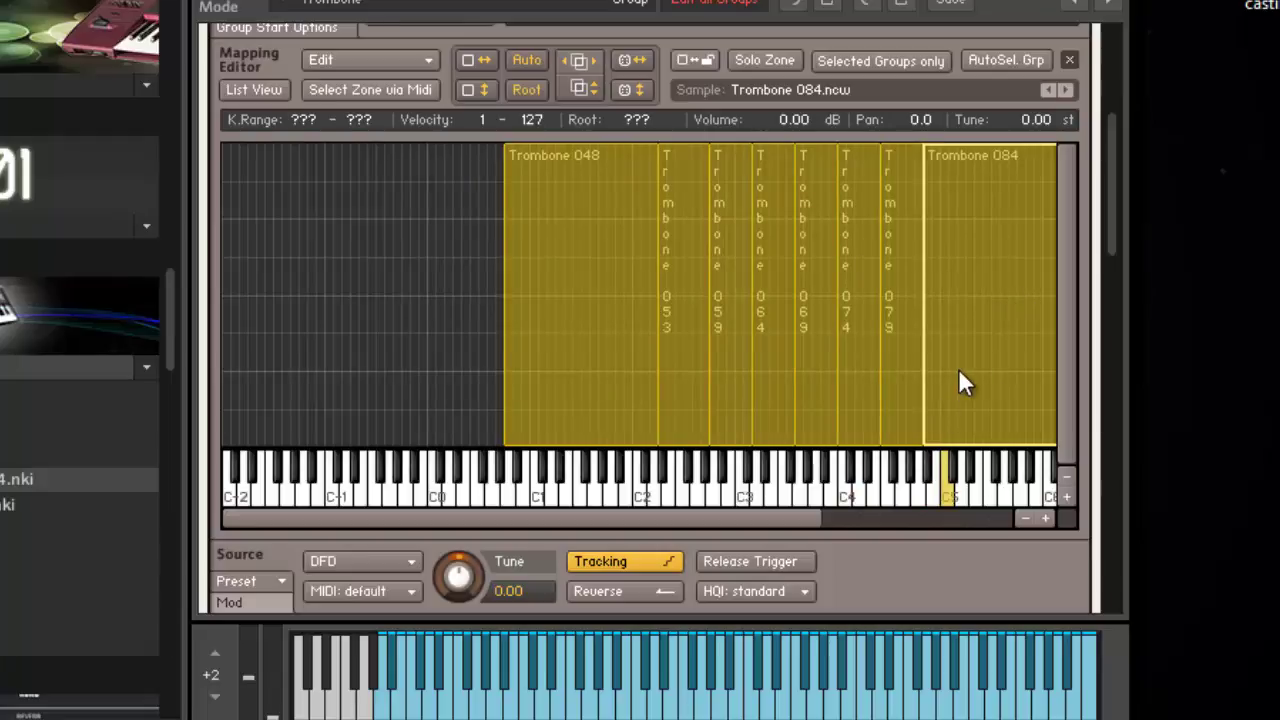
pyautogui.moveTo(958, 376); pyautogui.dragTo(752, 388)
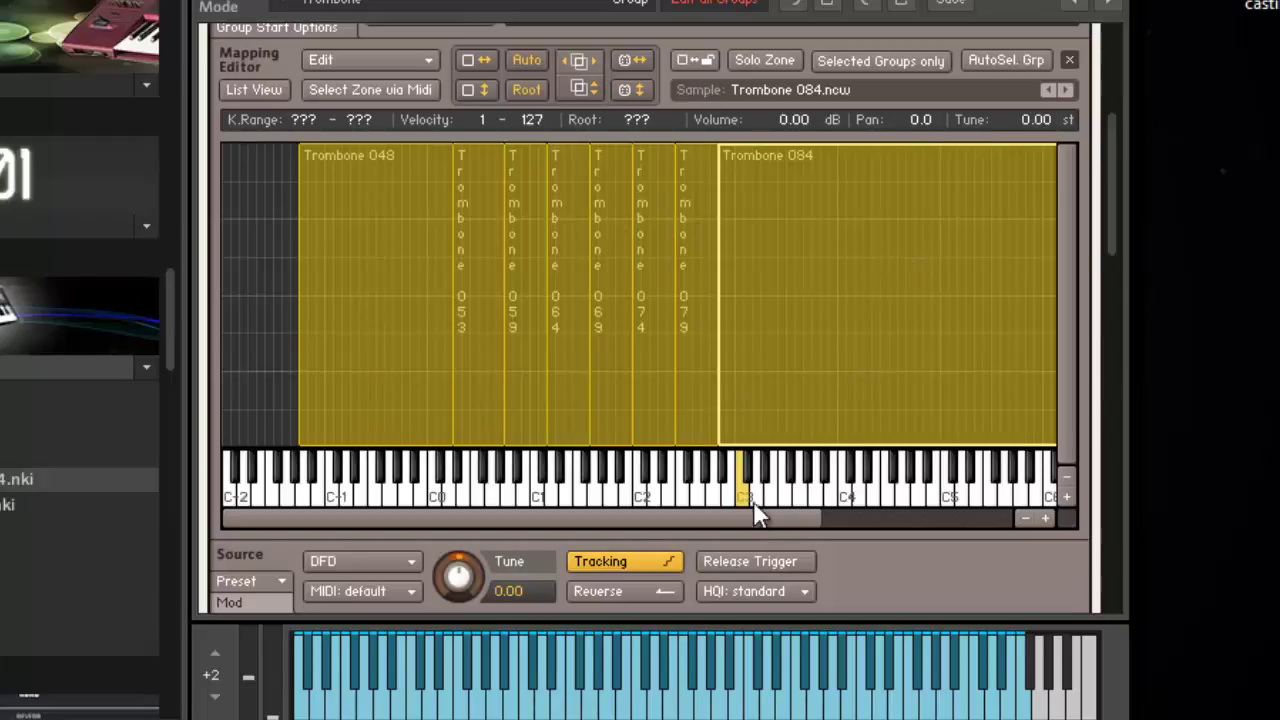
pyautogui.moveTo(749, 517)
pyautogui.mouseDown()
pyautogui.moveTo(920, 519)
pyautogui.moveTo(673, 496)
pyautogui.moveTo(760, 513)
pyautogui.mouseUp()
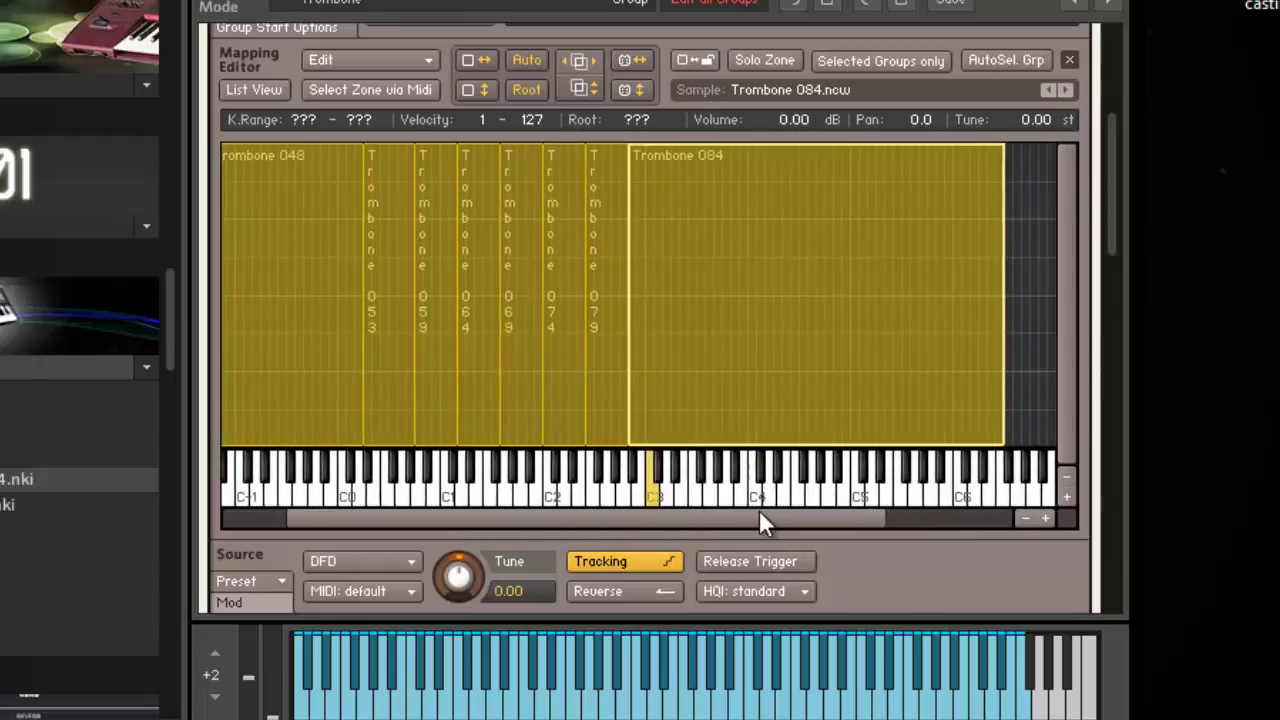
pyautogui.click(1042, 315)
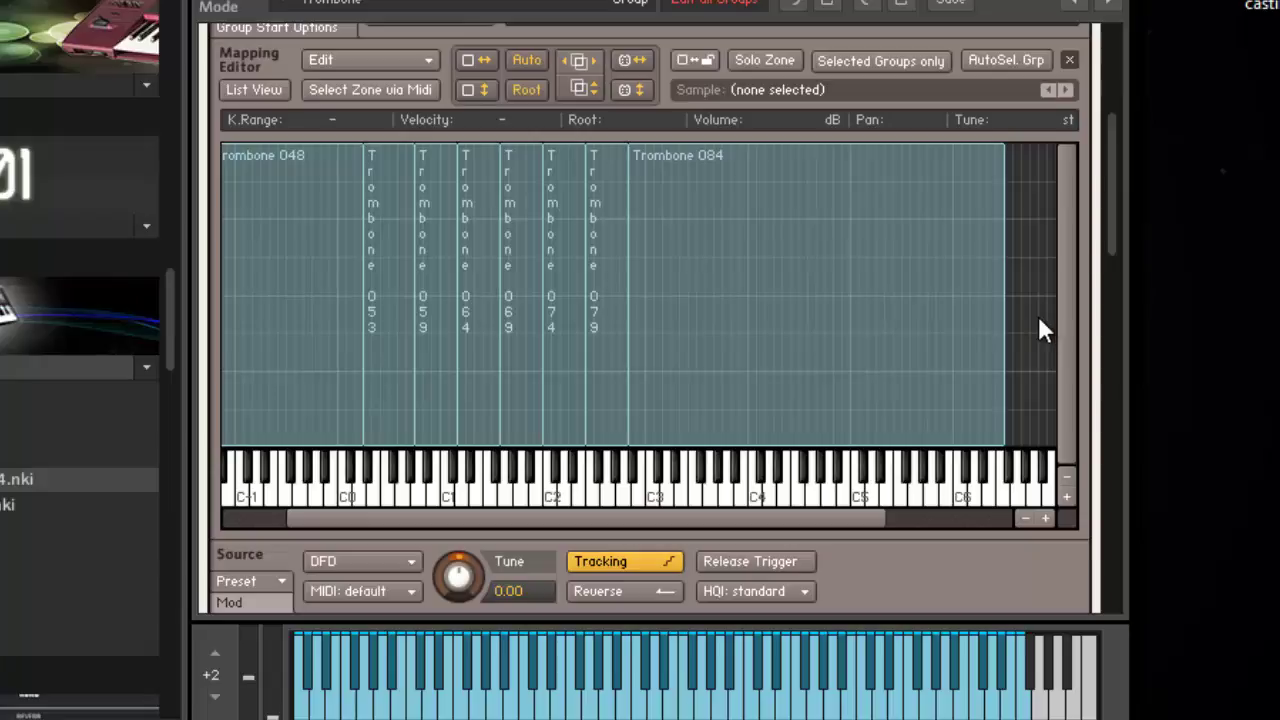
pyautogui.moveTo(1038, 315); pyautogui.dragTo(237, 312)
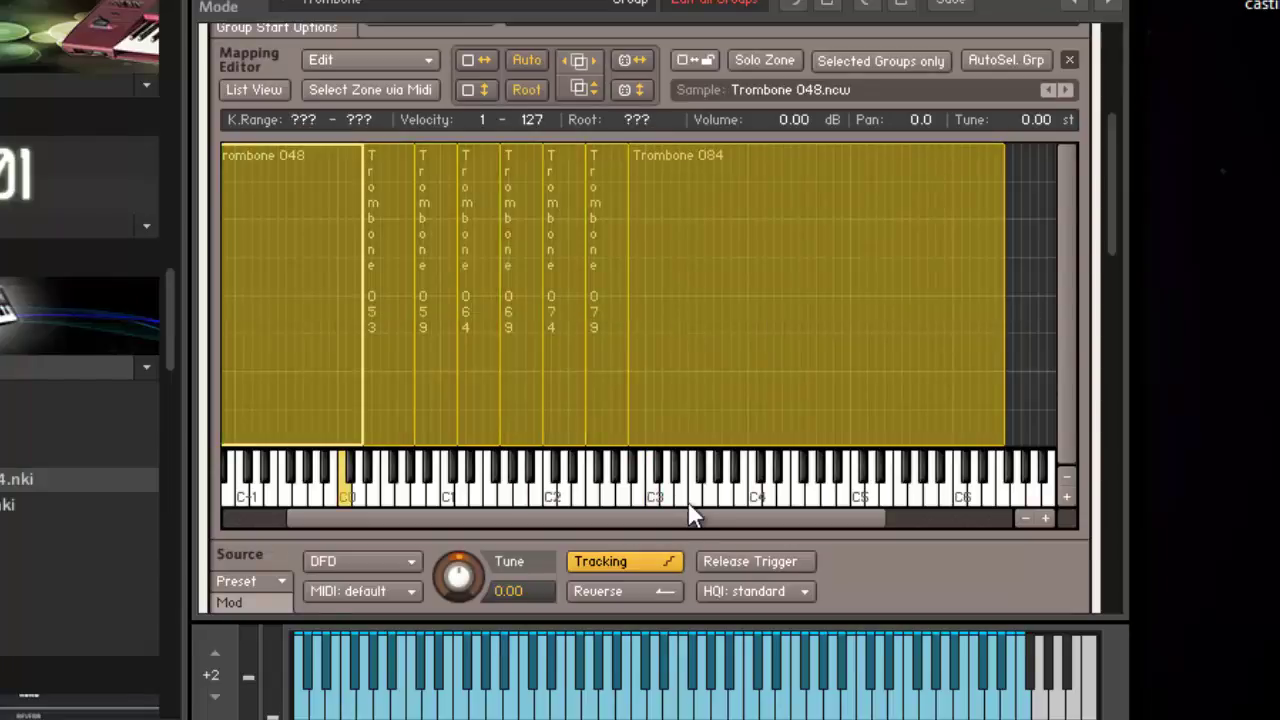
pyautogui.moveTo(689, 512); pyautogui.dragTo(490, 494)
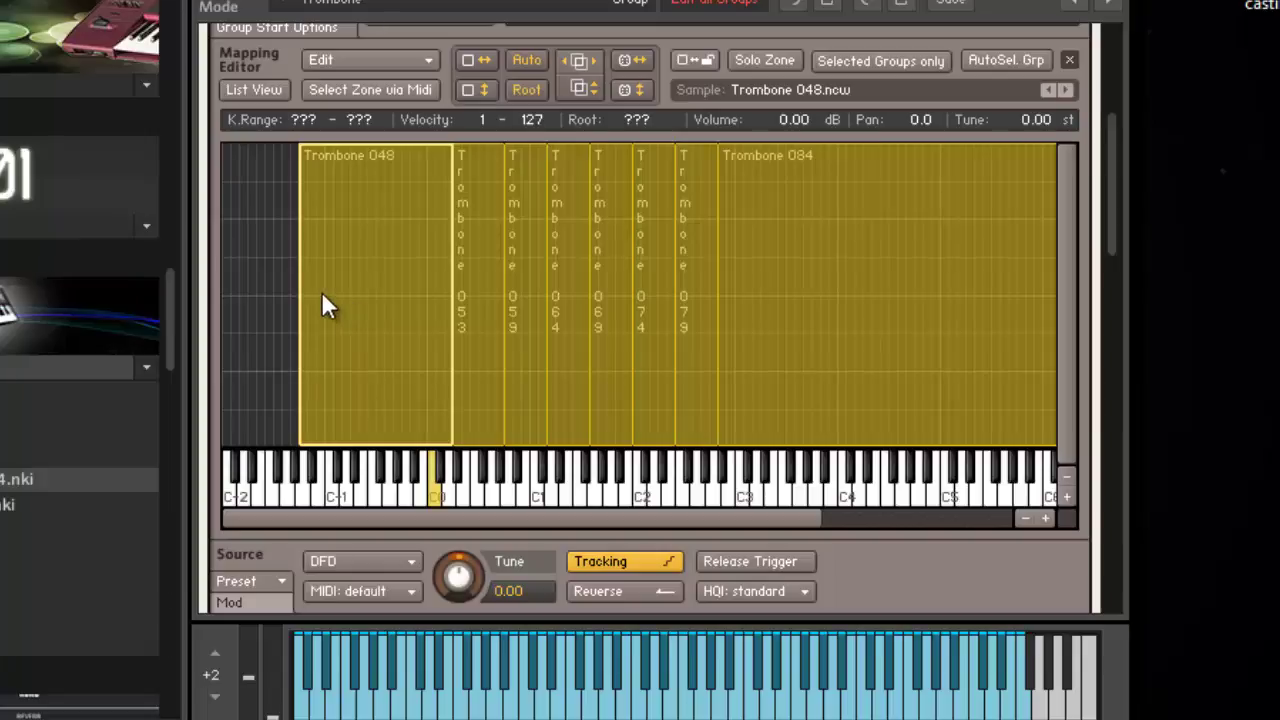
# Step: Remove the edited trombone instrument from the rack and reload Trombone-Korg N364 from the recent files
pyautogui.scroll(5, 1119, 151)
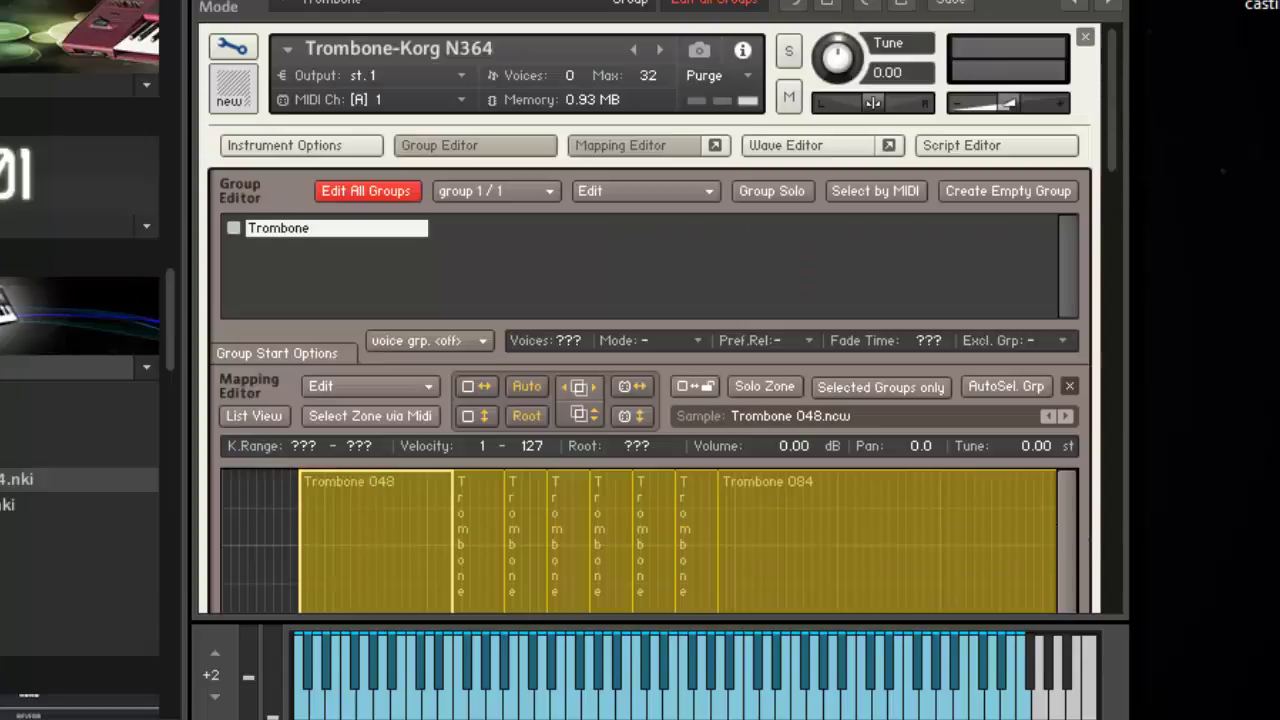
pyautogui.click(1085, 37)
pyautogui.click(562, 402)
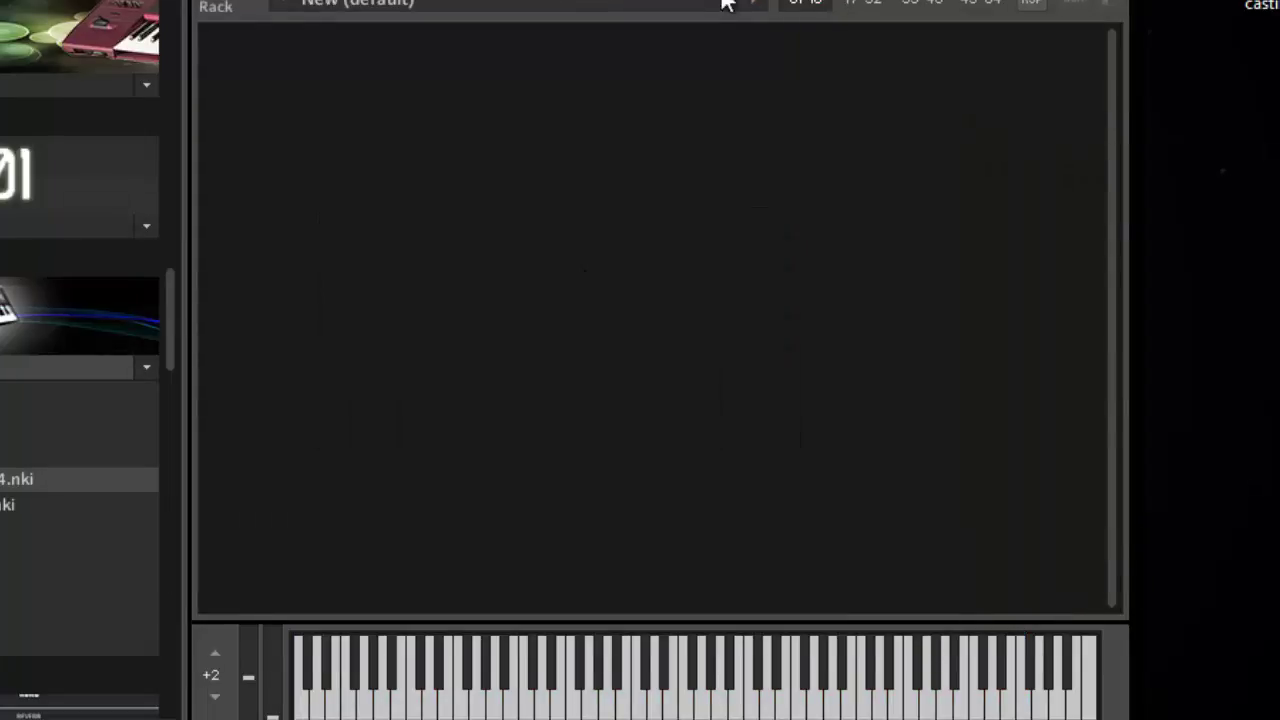
pyautogui.click(727, 6)
pyautogui.moveTo(733, 12)
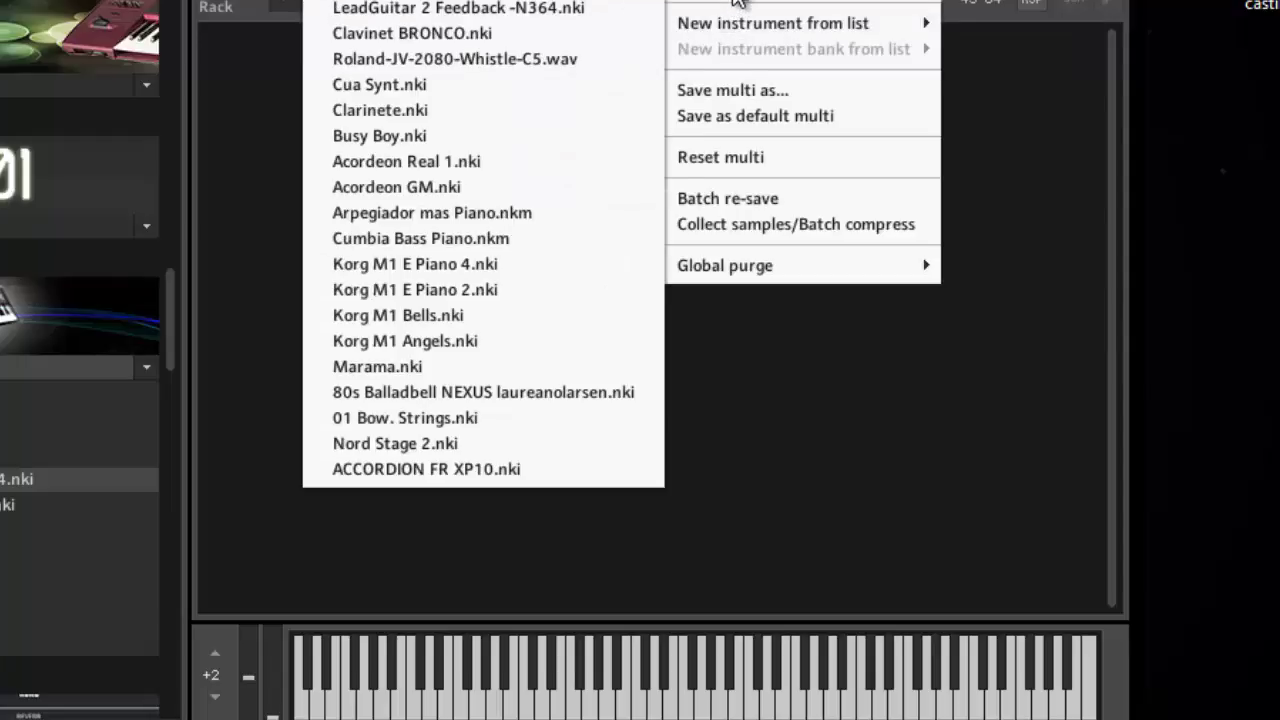
pyautogui.click(655, 3)
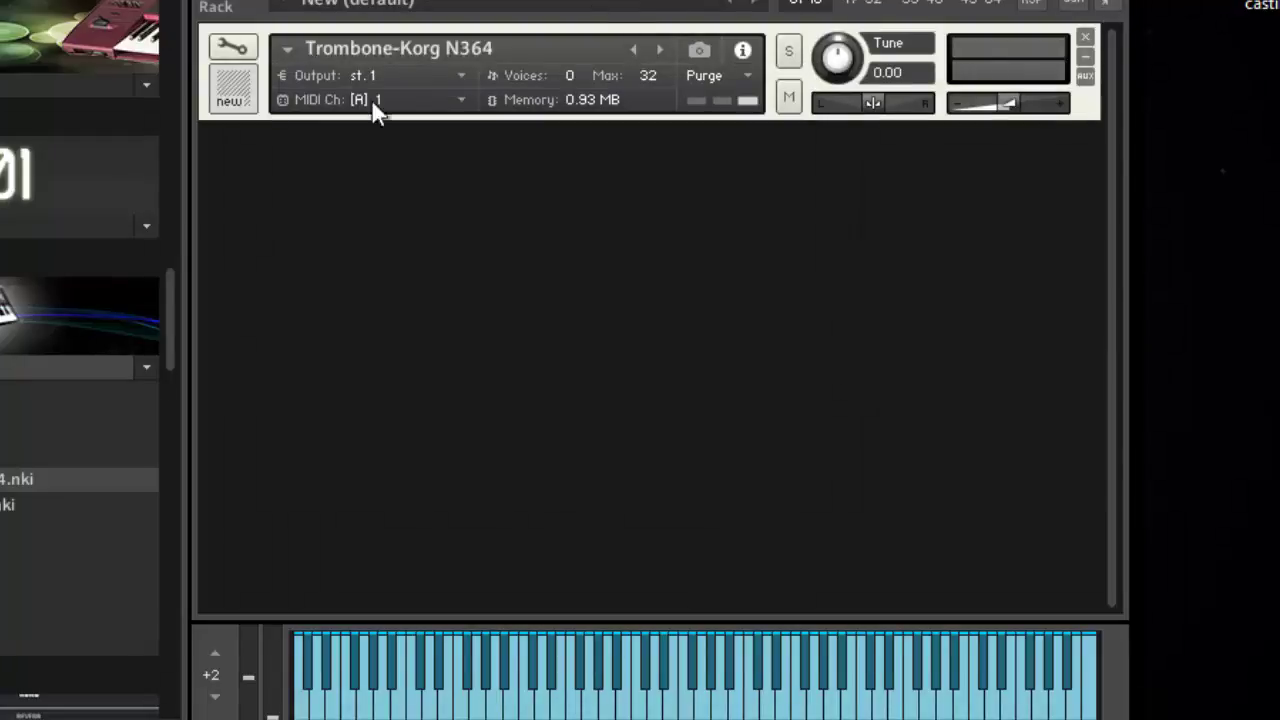
# Step: Open the reloaded instrument's Mapping Editor and trim the Trombone 048 zone's key range to E1–D2
pyautogui.click(243, 55)
pyautogui.click(588, 146)
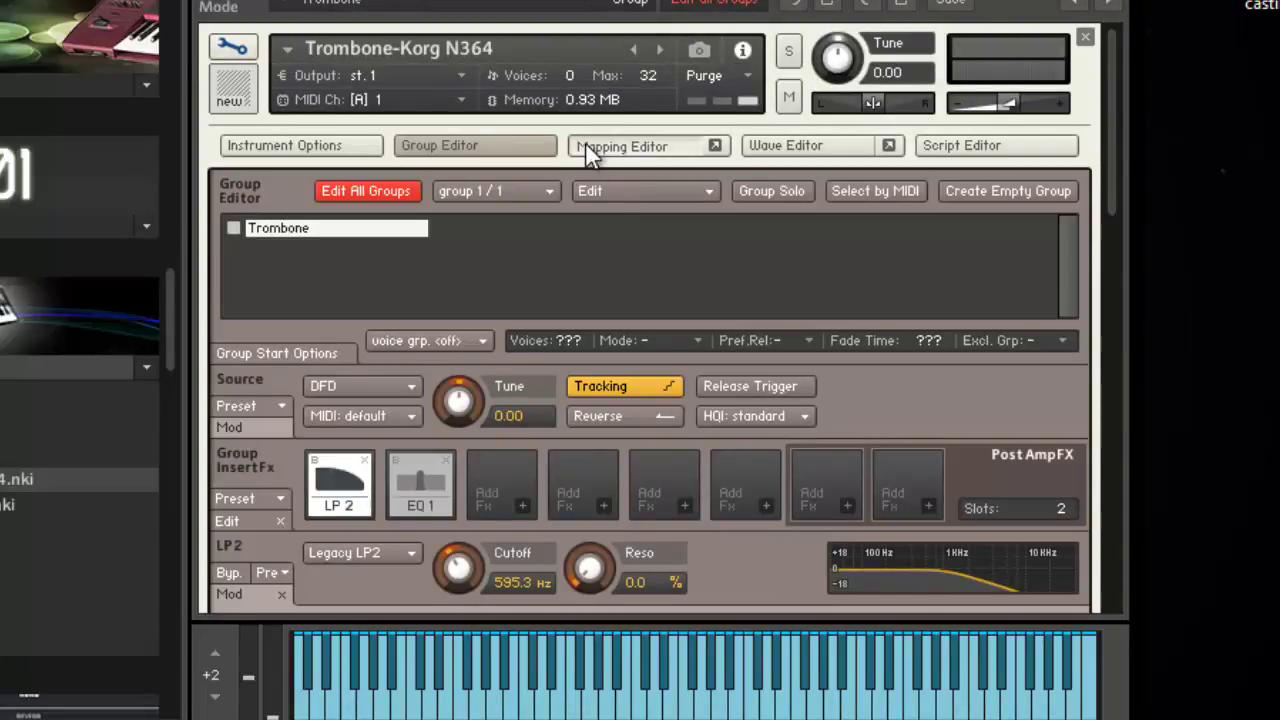
pyautogui.moveTo(1115, 155); pyautogui.dragTo(1122, 222)
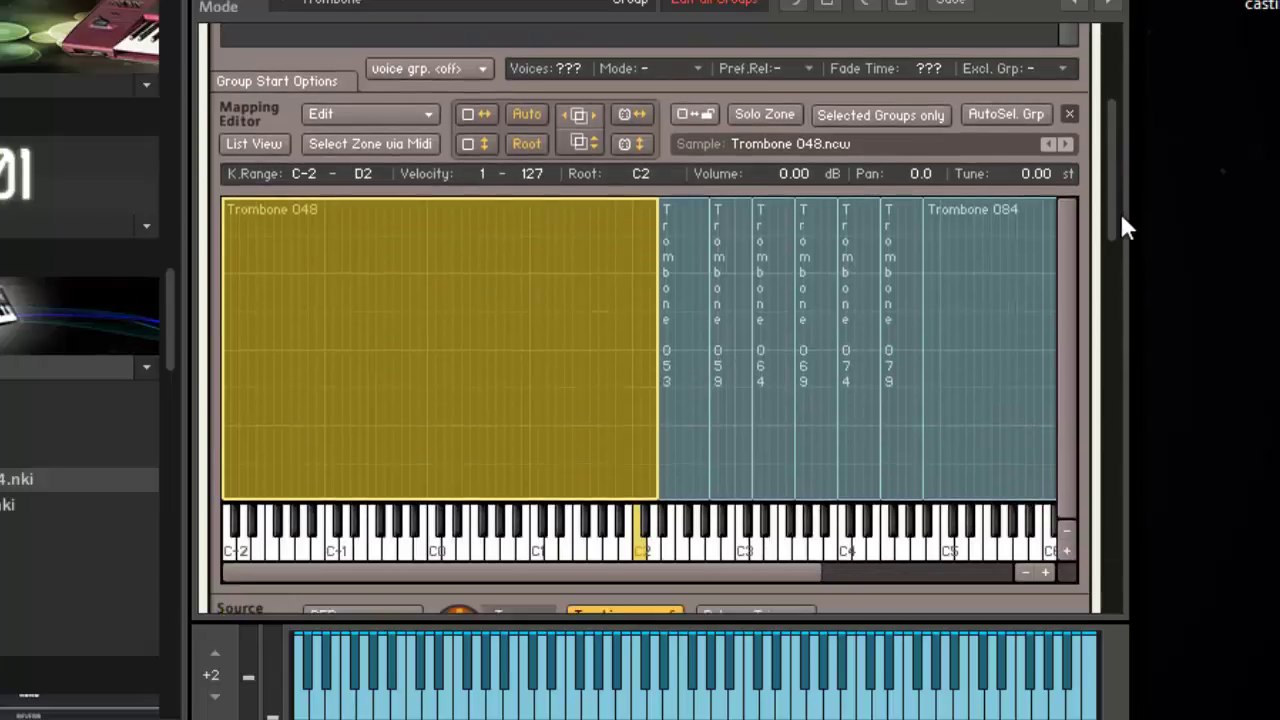
pyautogui.moveTo(623, 571); pyautogui.dragTo(894, 560)
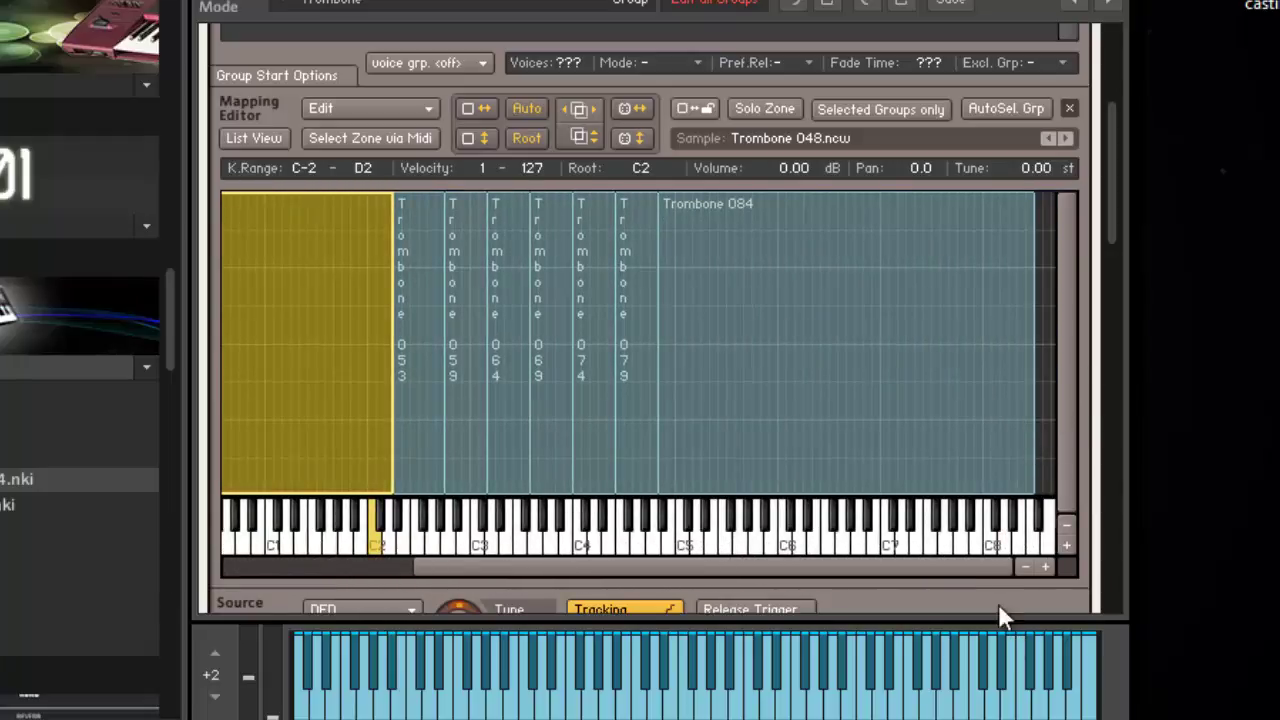
pyautogui.moveTo(964, 565); pyautogui.dragTo(502, 577)
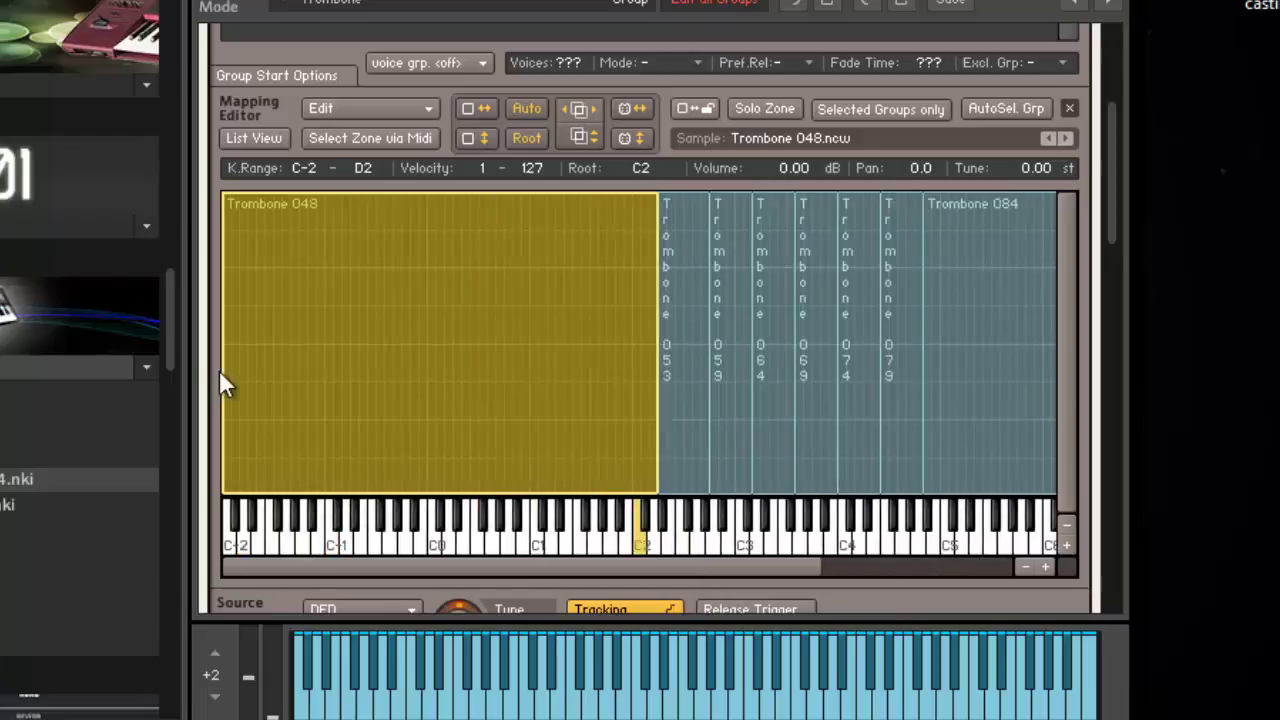
pyautogui.moveTo(221, 370); pyautogui.dragTo(368, 360)
pyautogui.moveTo(593, 324); pyautogui.dragTo(569, 323)
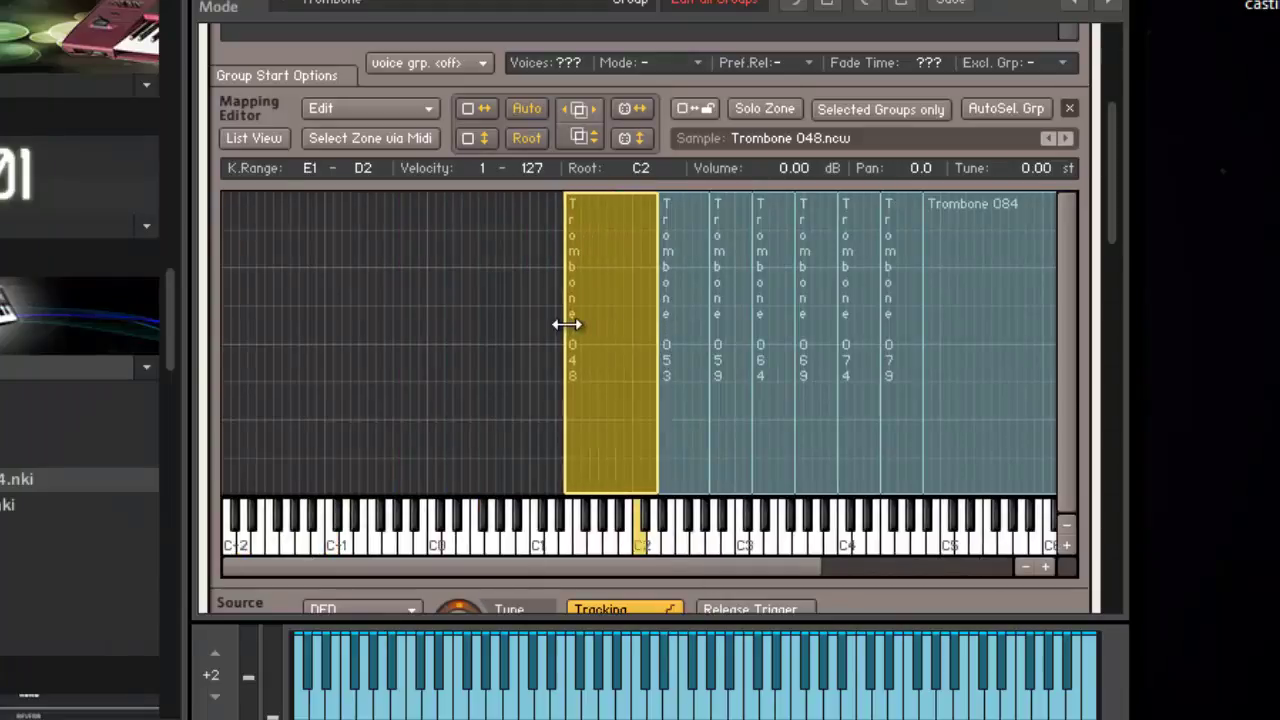
# Step: Select all the trombone zones and move them about one octave down the keyboard
pyautogui.moveTo(445, 320); pyautogui.dragTo(975, 372)
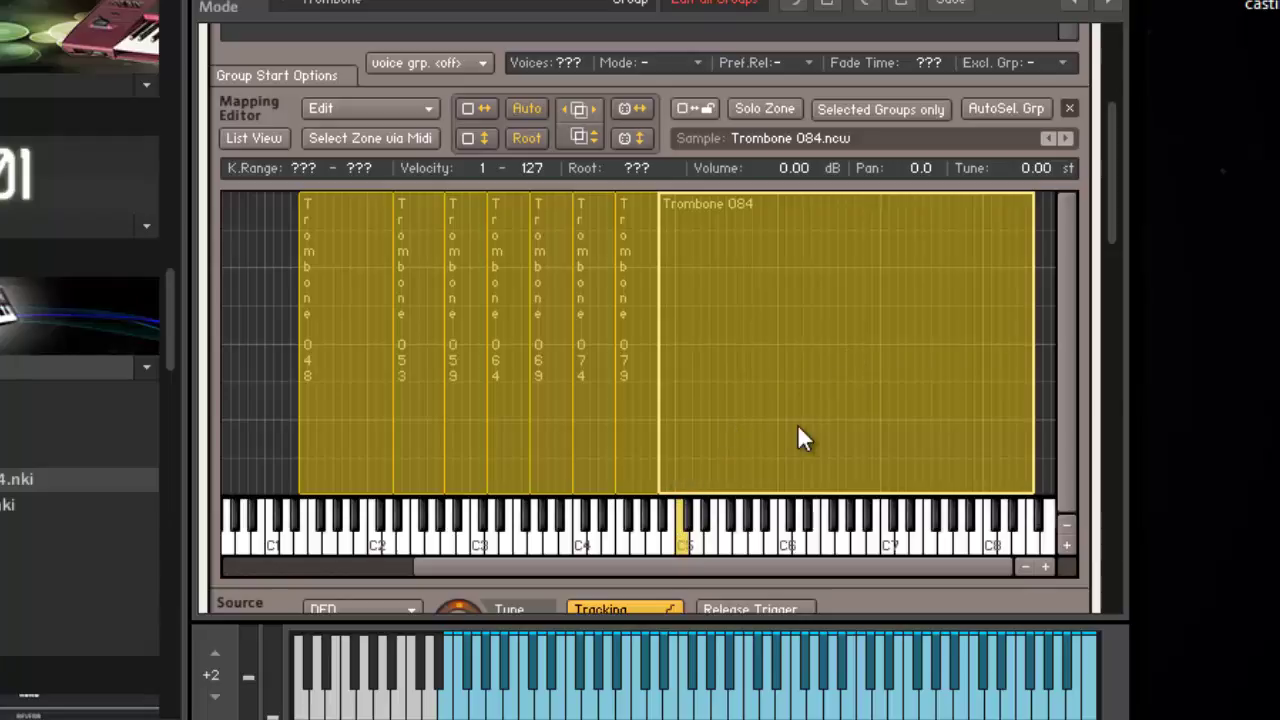
pyautogui.moveTo(797, 424); pyautogui.dragTo(690, 428)
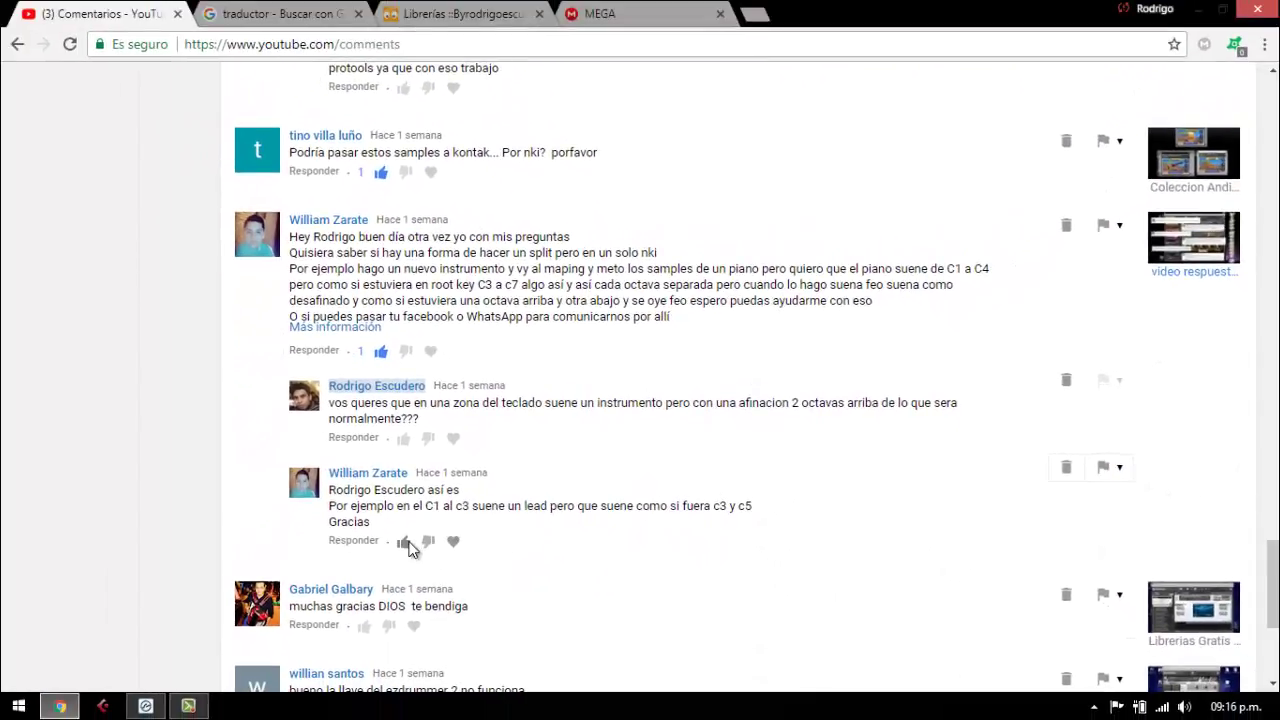
# Step: Like the viewer's reply about a lead on C1 to c3 sounding like c3 to c5 in the YouTube comments
pyautogui.click(404, 543)
pyautogui.scroll(-3, 461, 485)
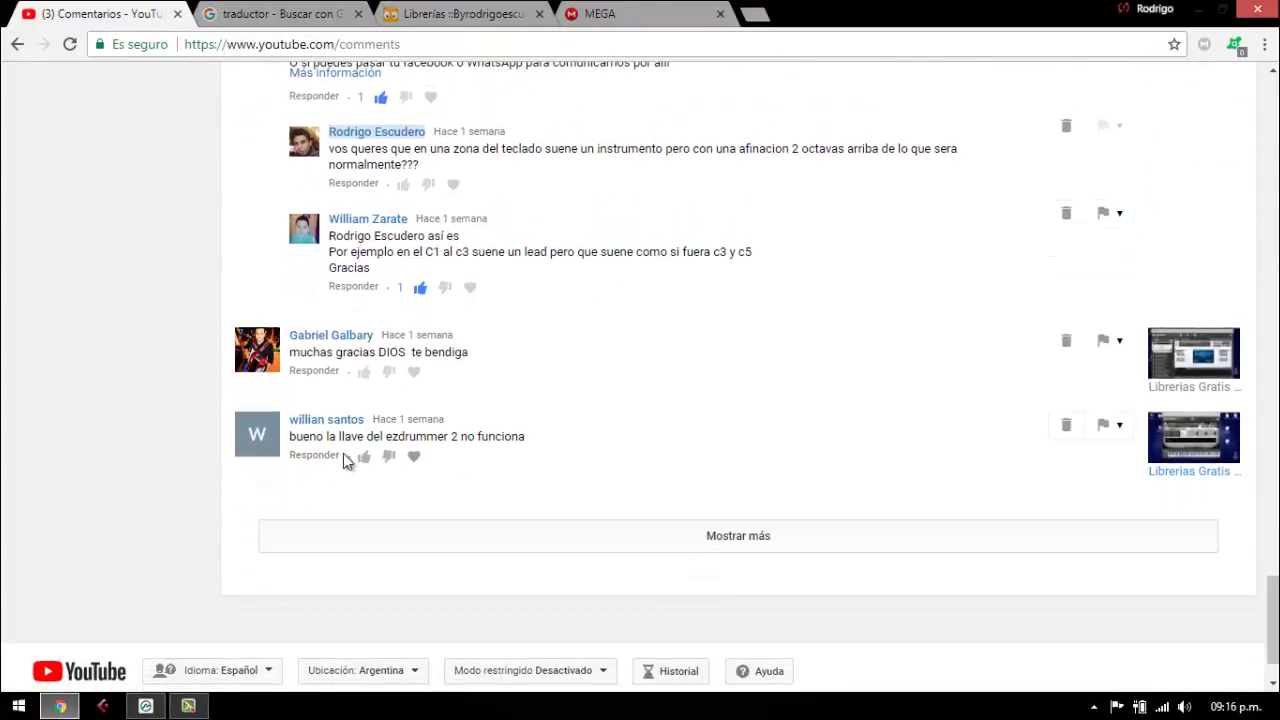
# Step: Find the EZ Drummer section on the Librerías page and open its MEGA download link
pyautogui.click(479, 12)
pyautogui.scroll(15, 599, 302)
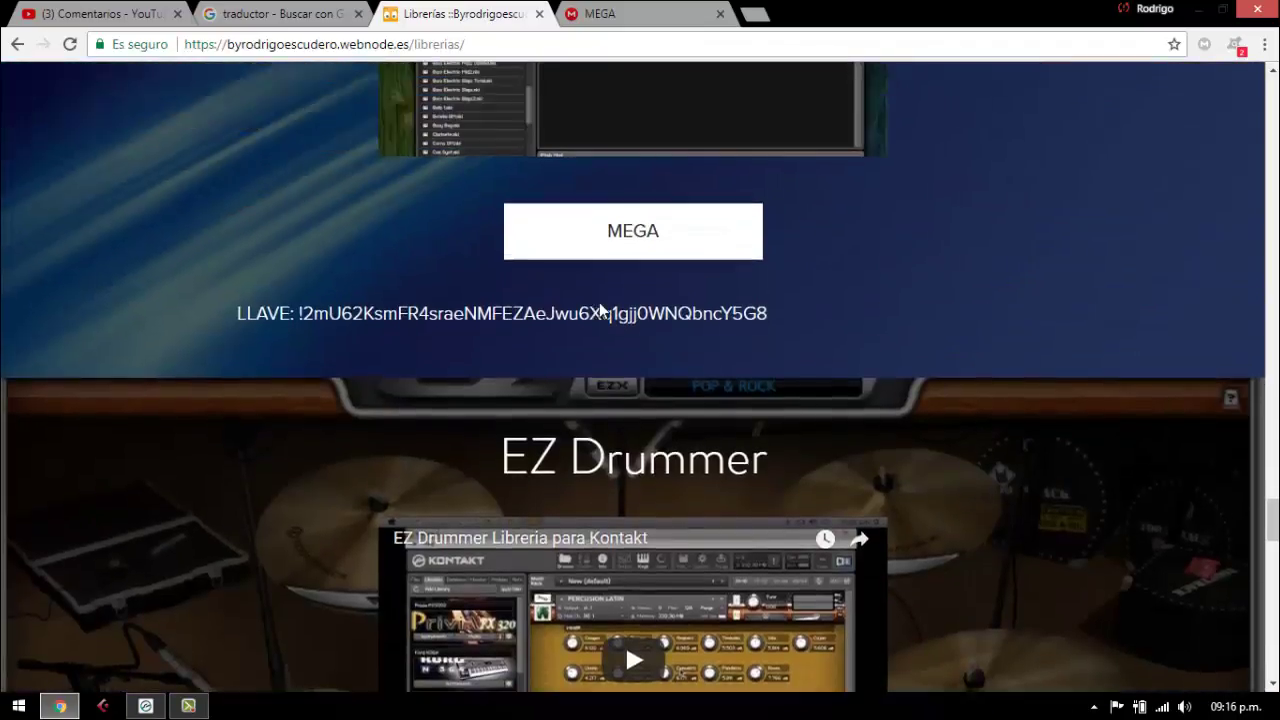
pyautogui.scroll(-8, 599, 302)
pyautogui.scroll(5, 599, 302)
pyautogui.scroll(-1, 600, 312)
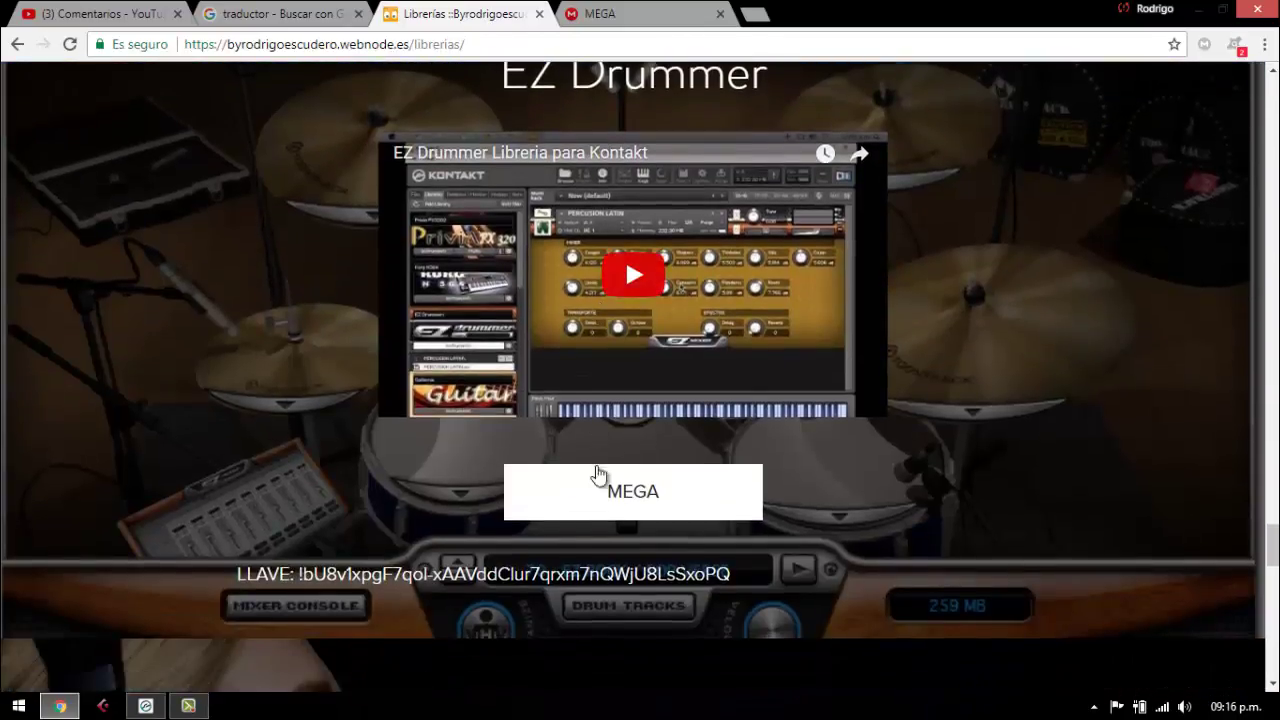
pyautogui.click(574, 489)
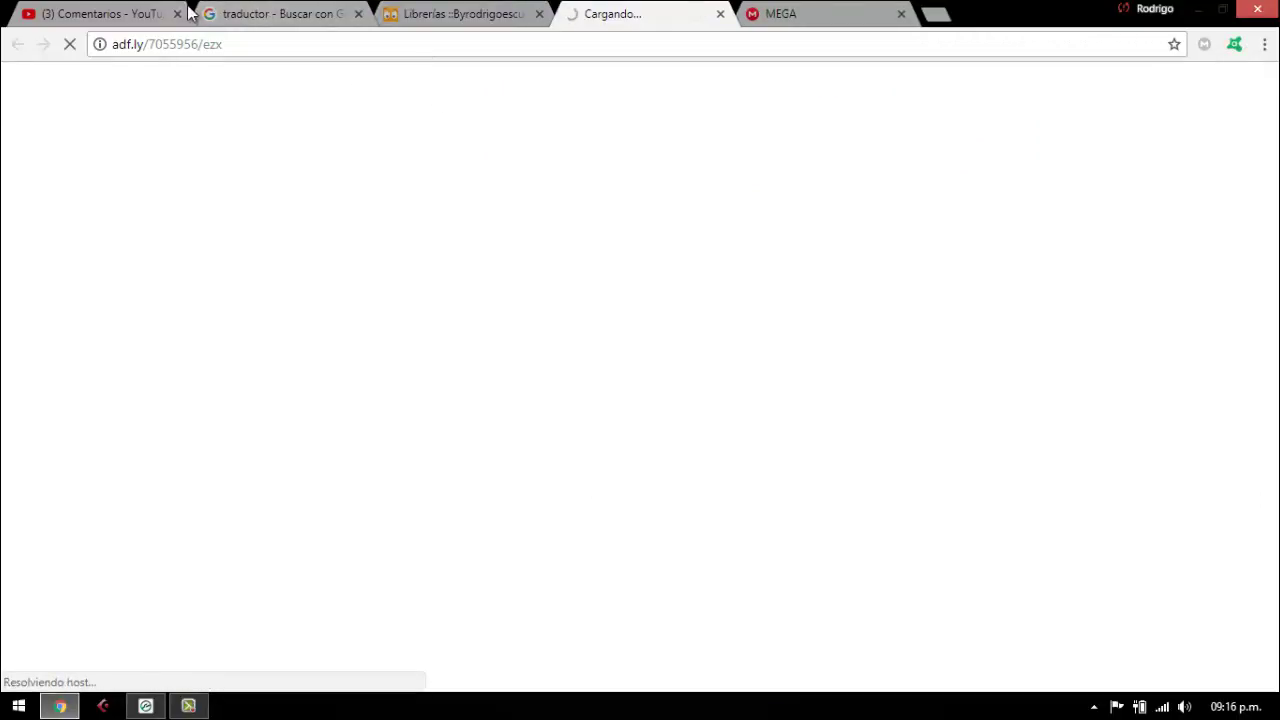
# Step: Return to the YouTube comments and load more of them
pyautogui.click(115, 12)
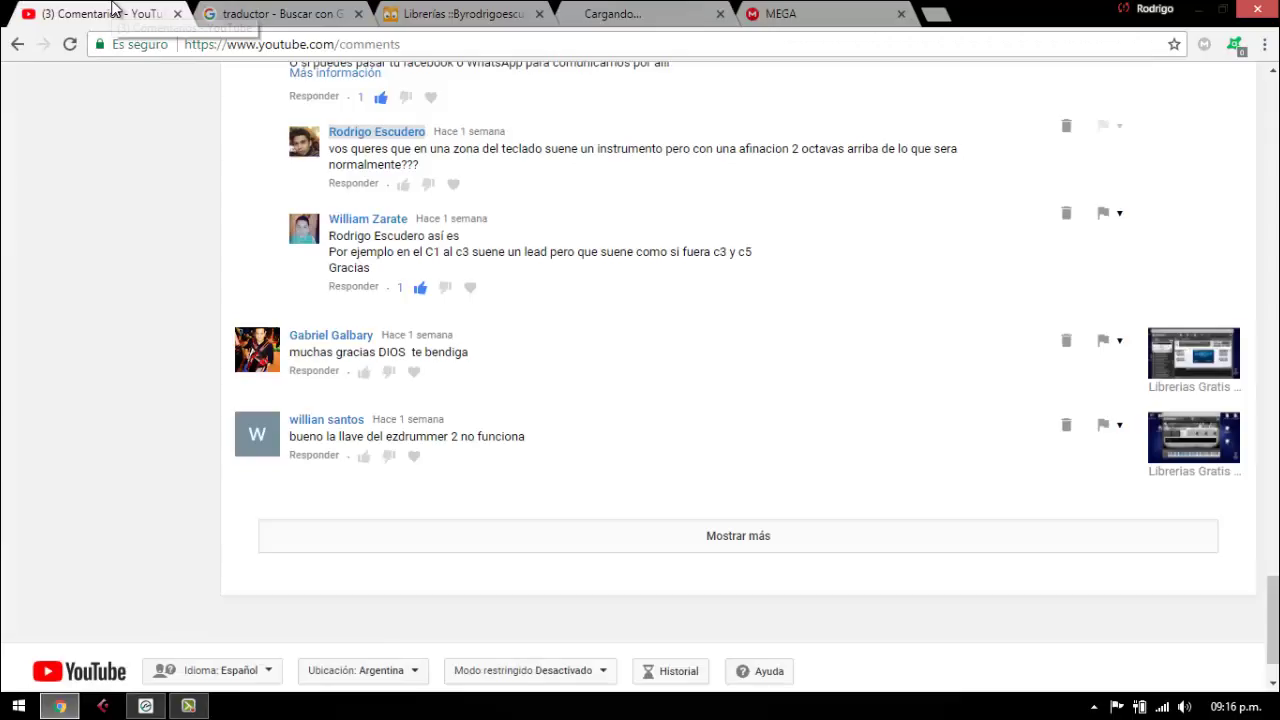
pyautogui.click(714, 534)
# Step: On the AdF.ly page, decline the translation and notification requests and skip the advertisement to reach the MEGA download
pyautogui.click(600, 13)
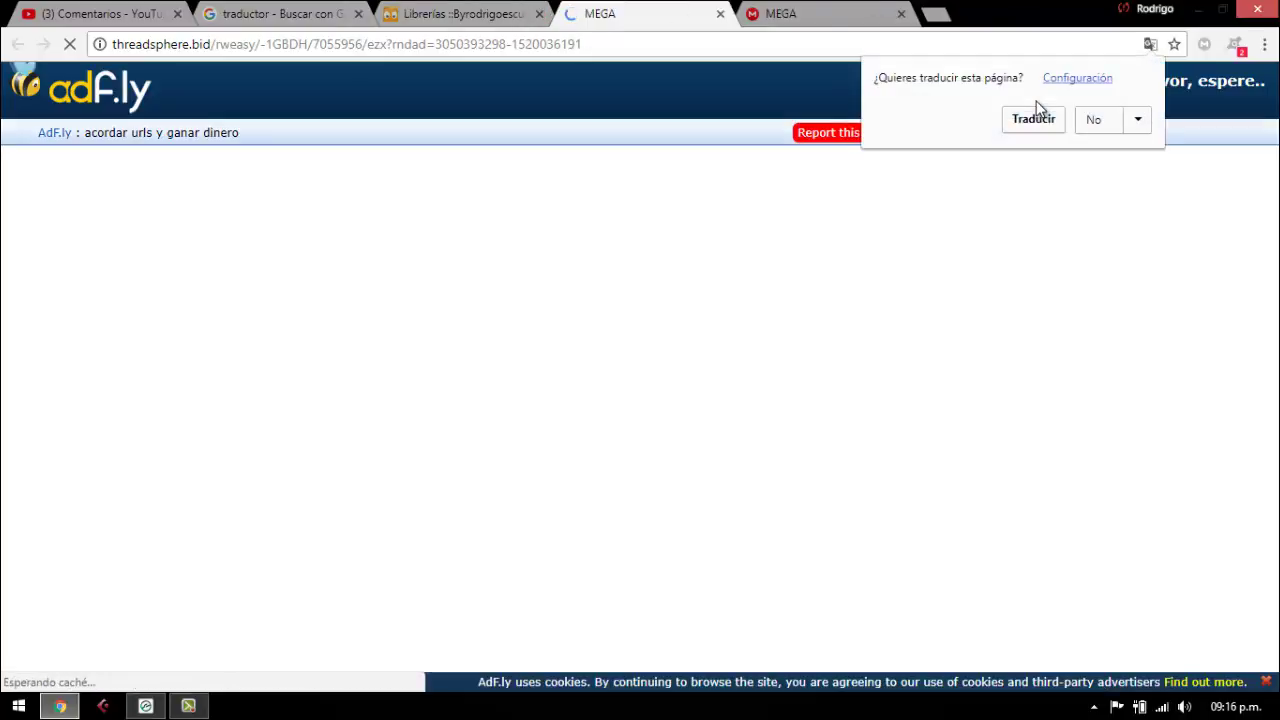
pyautogui.click(1097, 121)
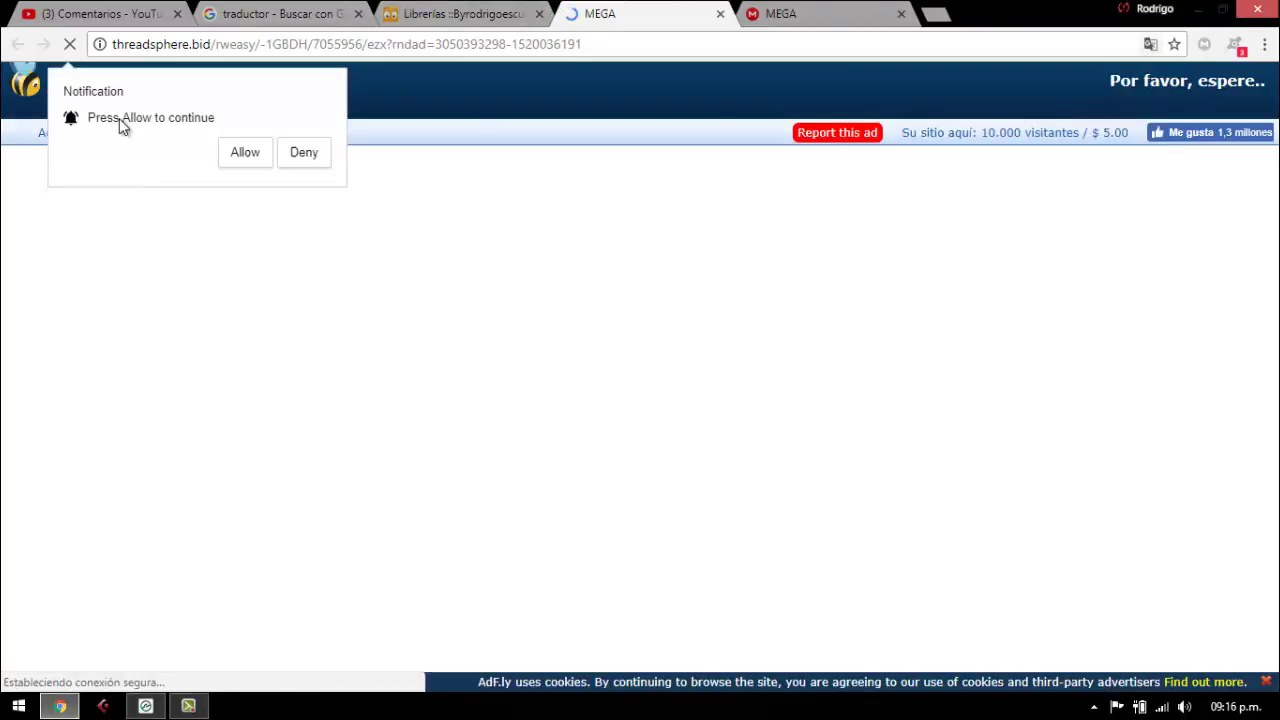
pyautogui.click(308, 150)
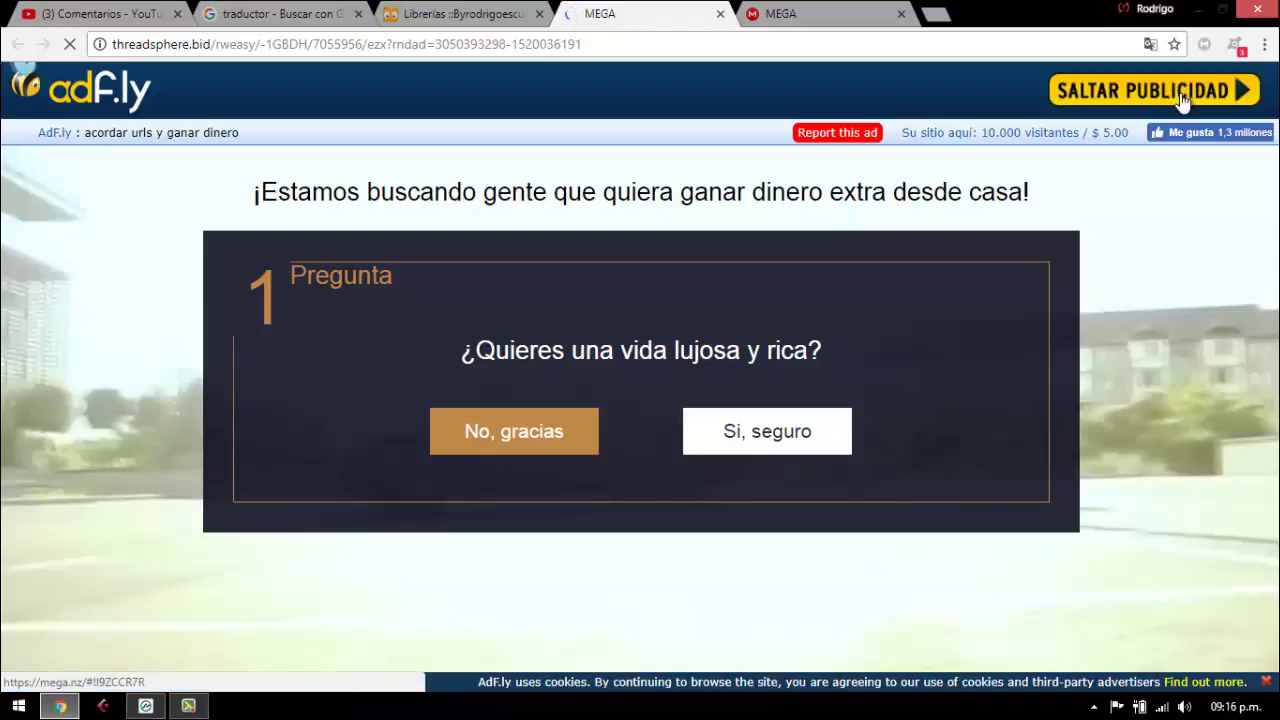
pyautogui.click(1169, 92)
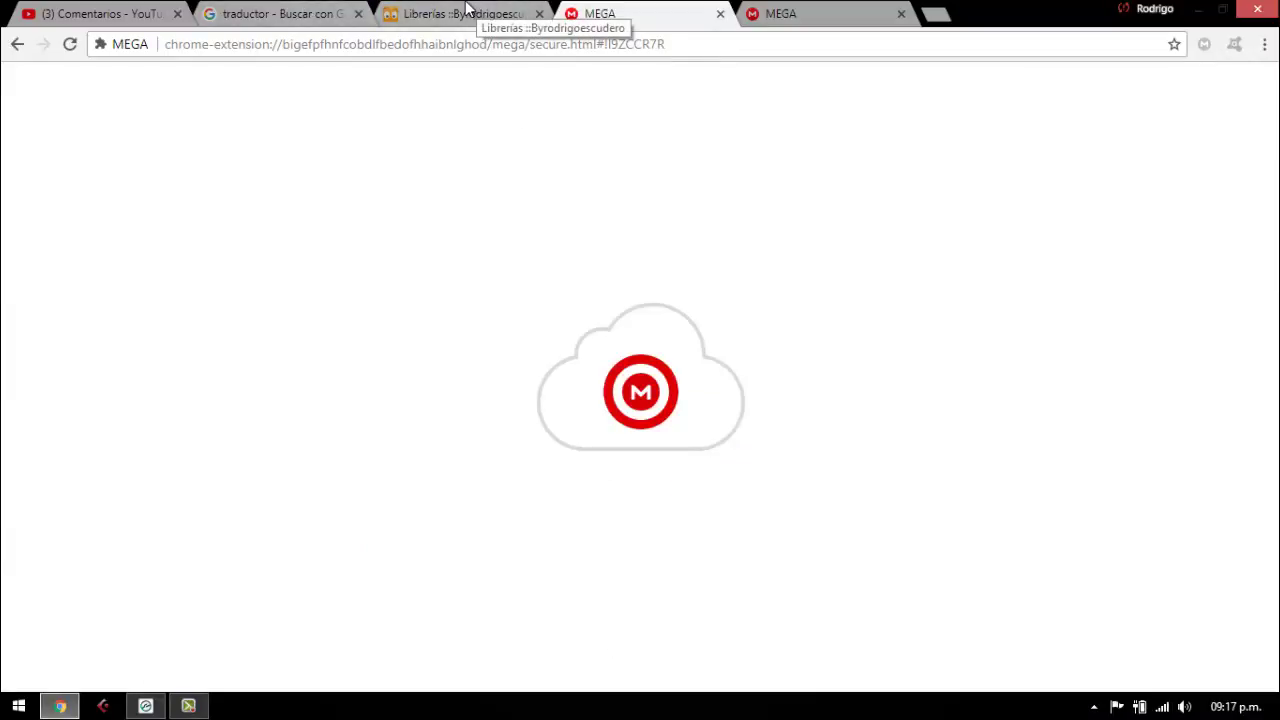
# Step: Copy the EZ Drummer download key from the Librerías page and return to the newly opened MEGA page
pyautogui.click(385, 12)
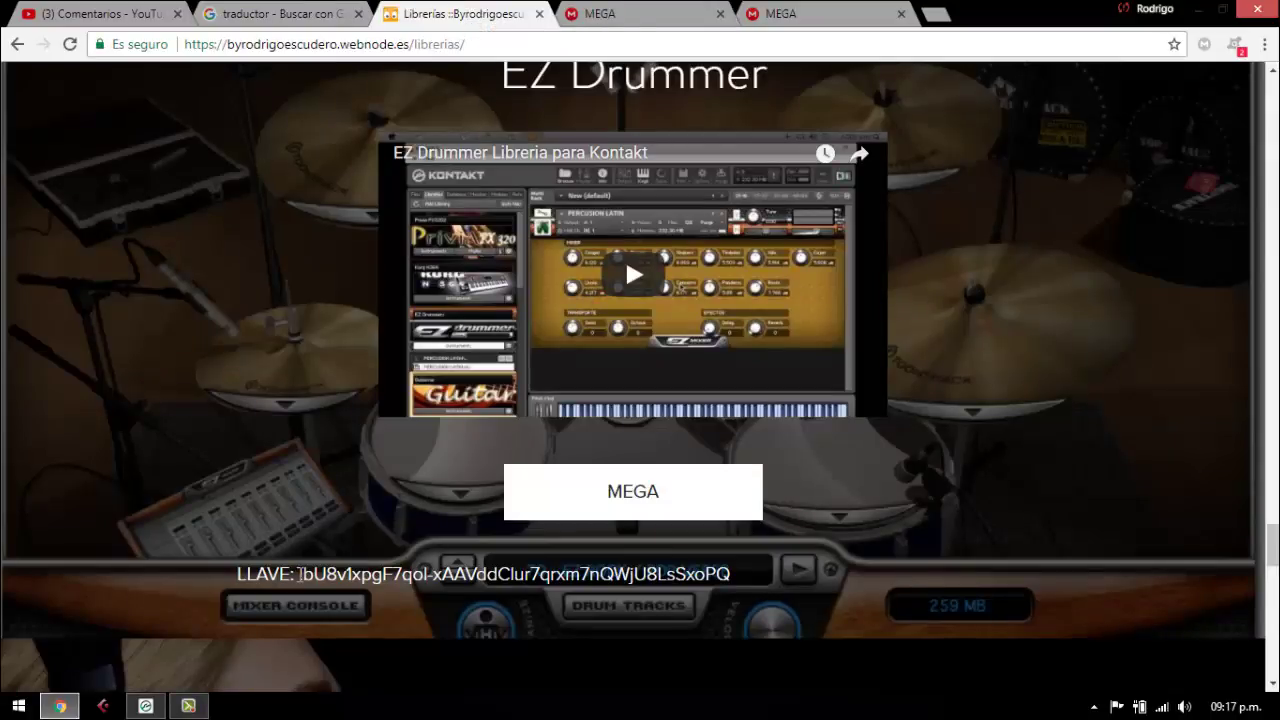
pyautogui.moveTo(299, 574); pyautogui.dragTo(766, 585)
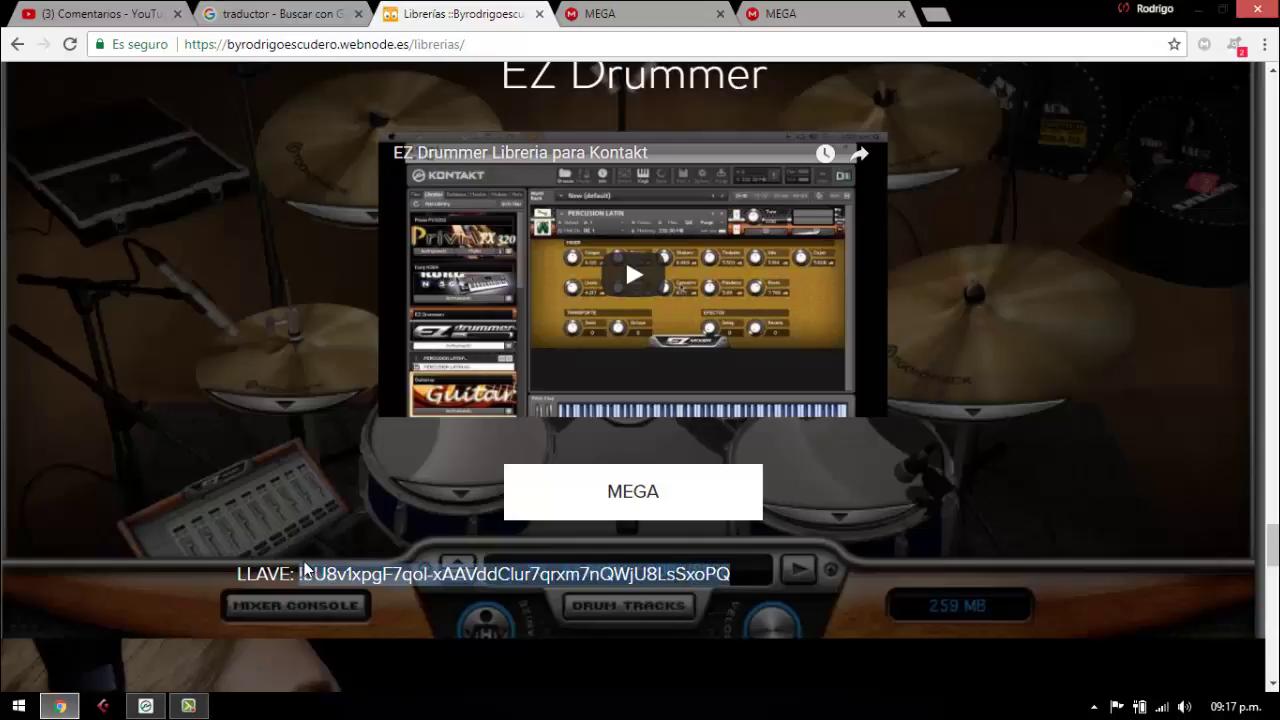
pyautogui.click(670, 14)
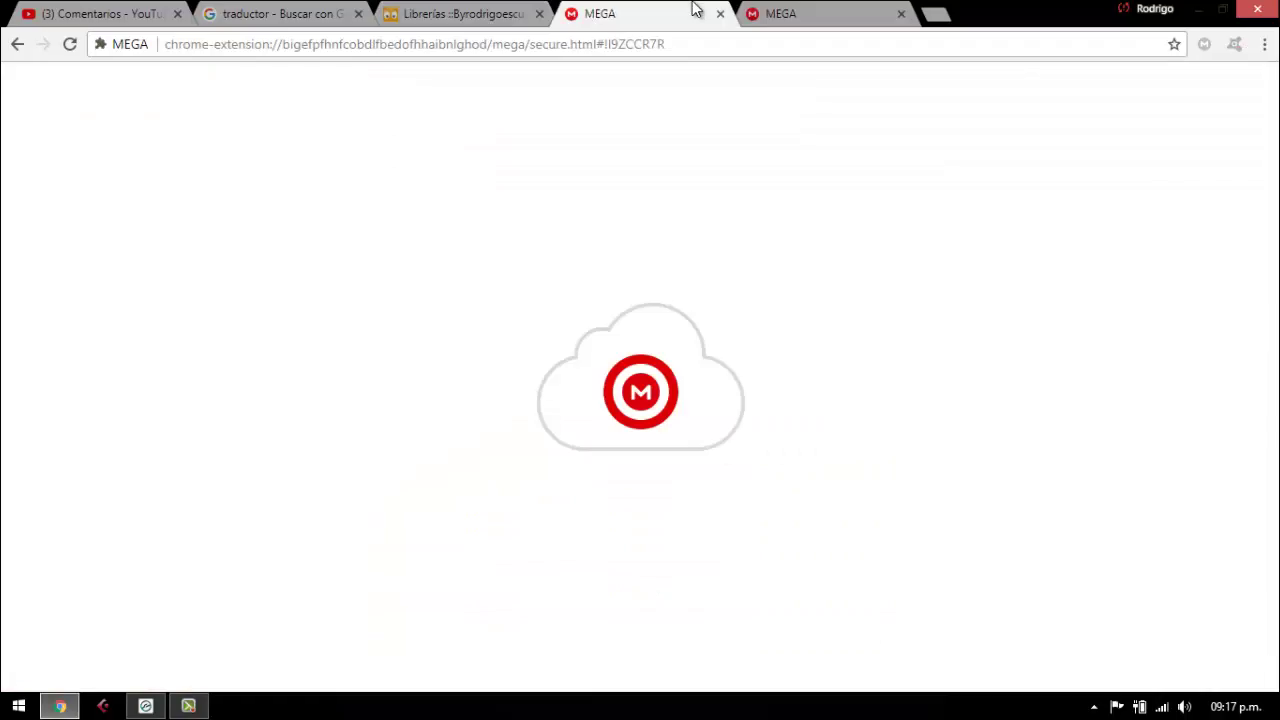